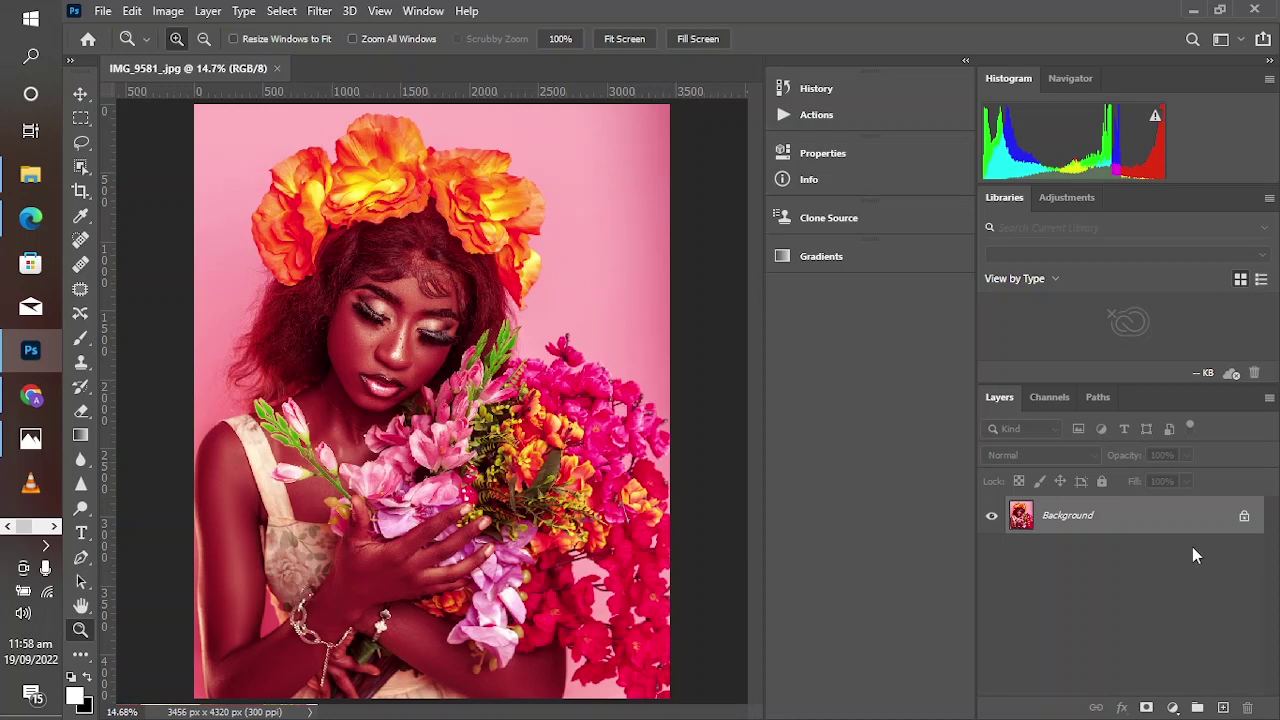
# Duplicate the Background layer and rename the copy "fix color"
pyautogui.moveTo(1172, 520); pyautogui.dragTo(1222, 707)
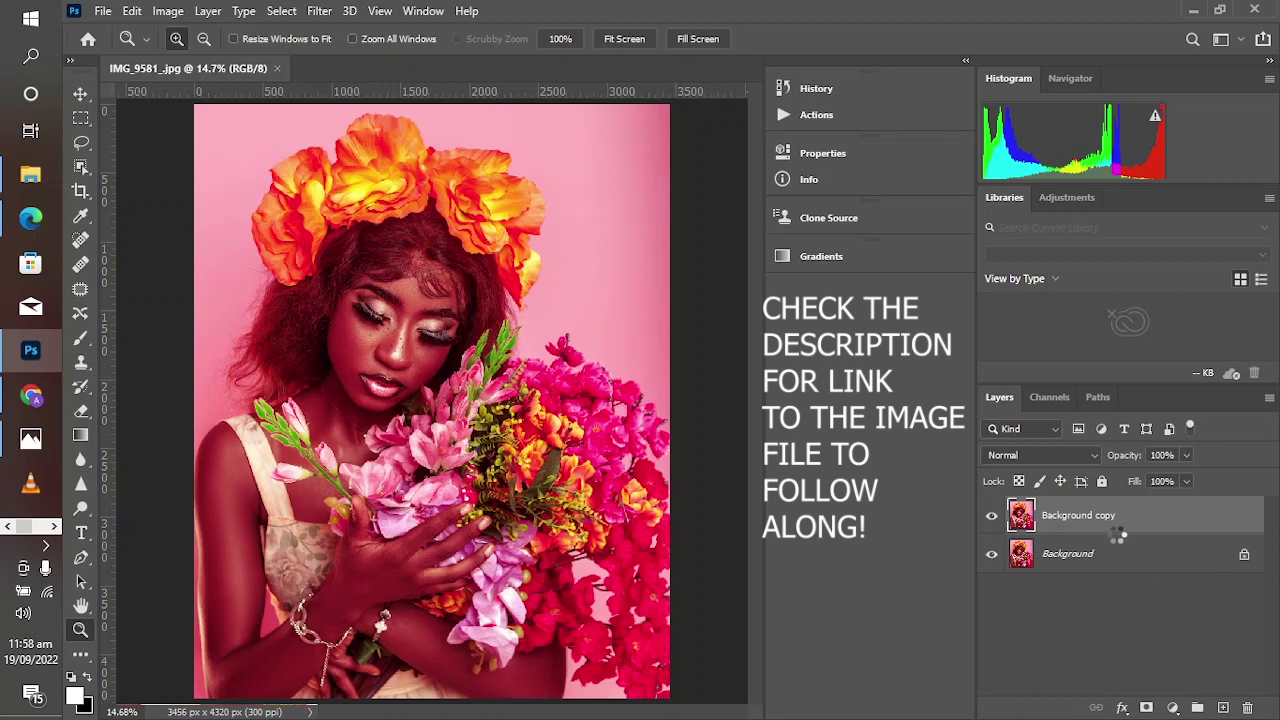
pyautogui.doubleClick(1098, 516)
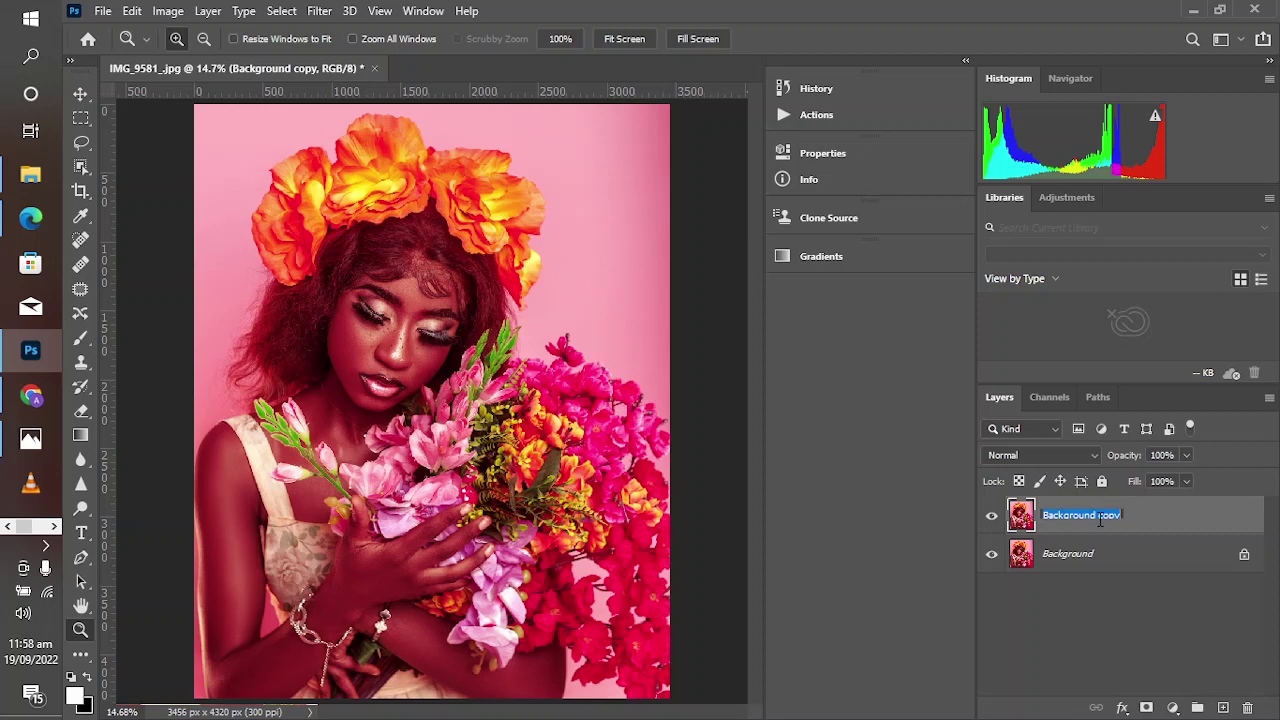
pyautogui.write('flo color')
pyautogui.press('Return')
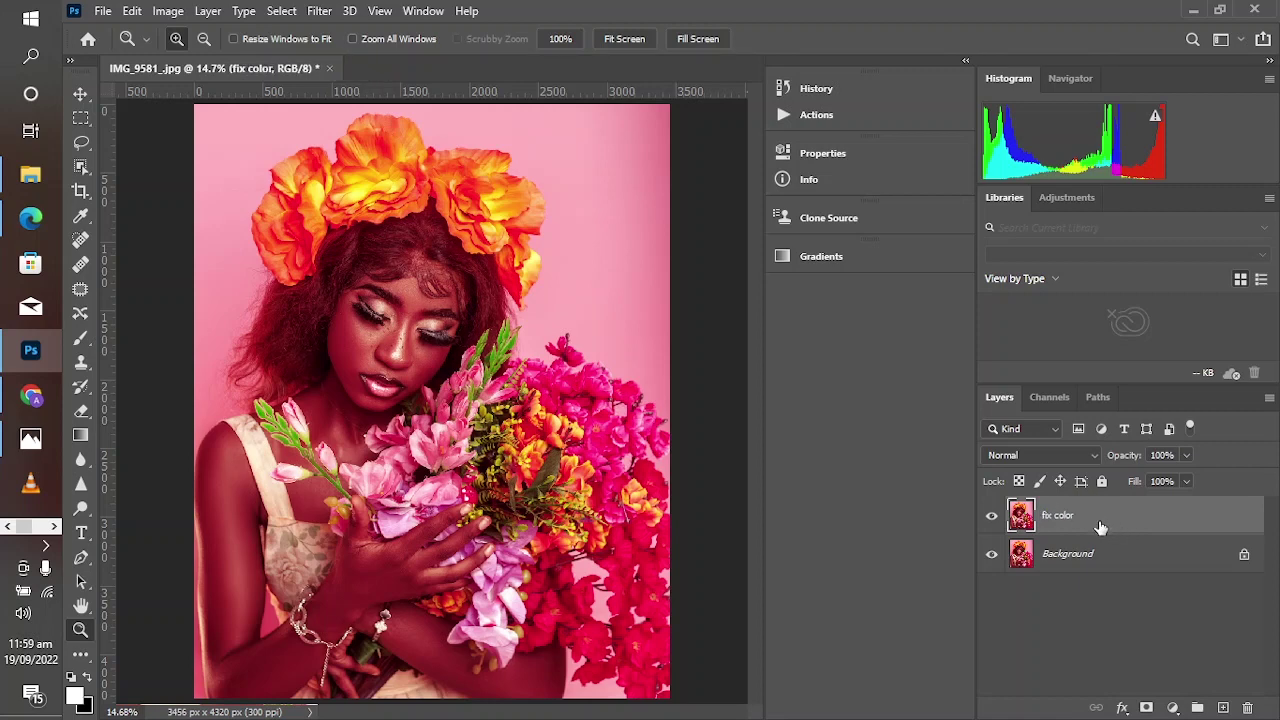
# Convert the fix color layer to a smart object and open the Camera Raw Filter on it
pyautogui.rightClick(1098, 522)
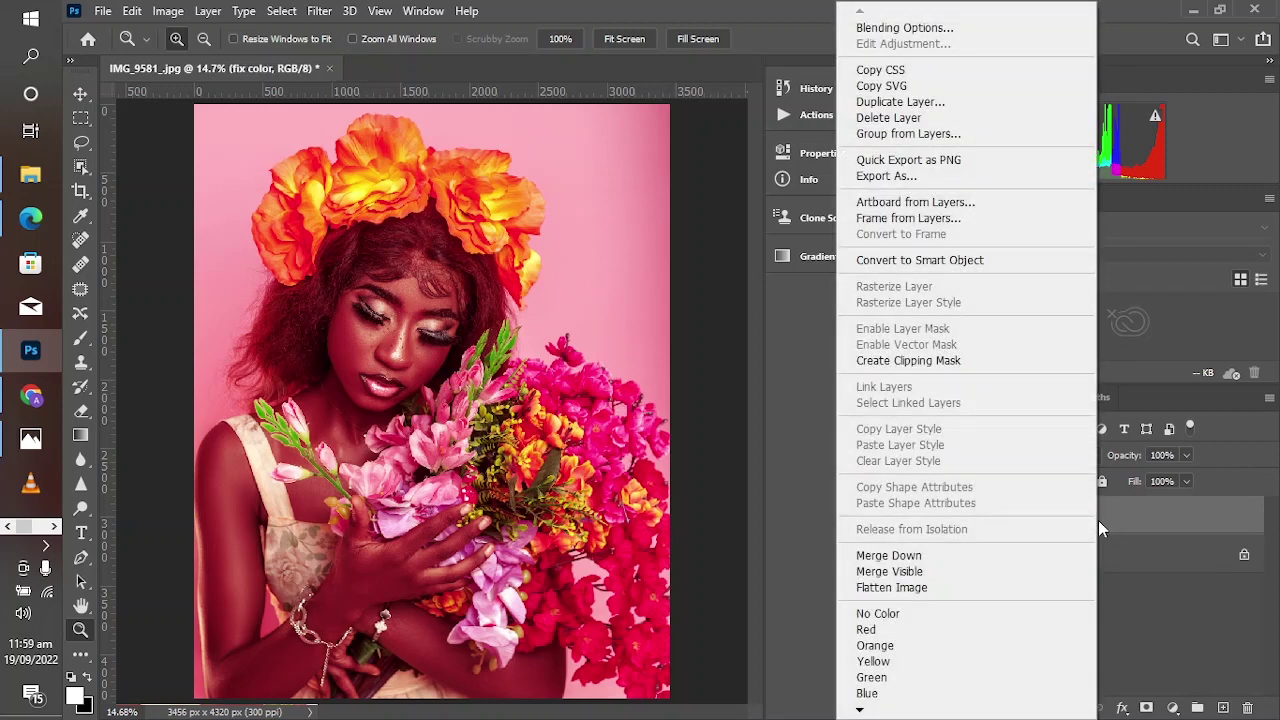
pyautogui.click(918, 260)
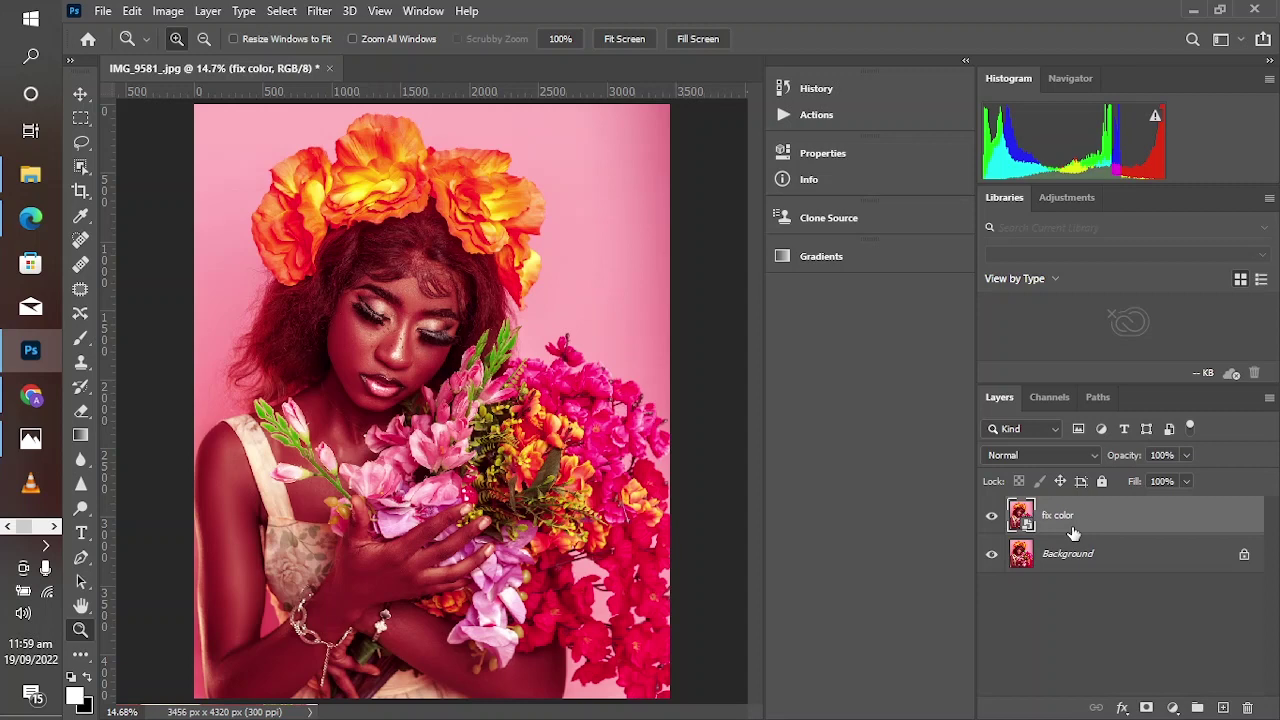
pyautogui.click(320, 11)
pyautogui.click(369, 122)
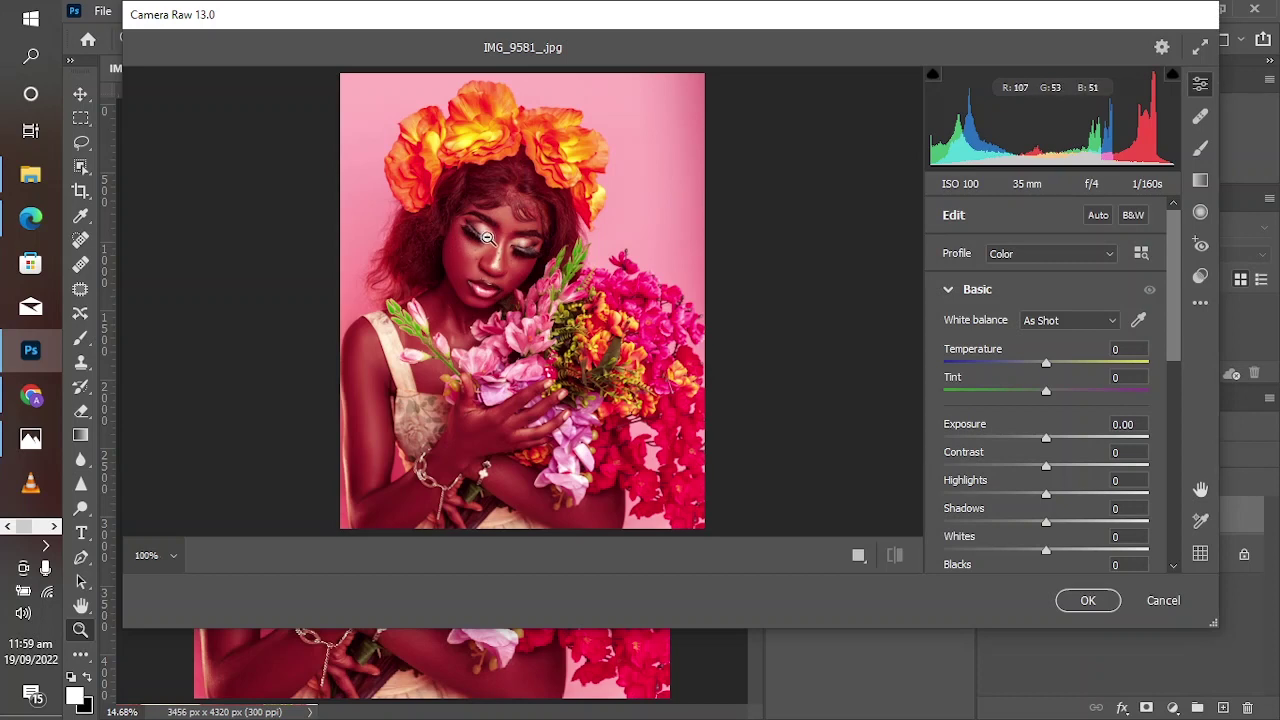
# In the Basic adjustments, set Tint to -25 and Temperature to +5 to reduce the magenta cast
pyautogui.click(488, 238)
pyautogui.click(453, 350)
pyautogui.hotkey('ctrl', '0')
pyautogui.click(476, 242)
pyautogui.moveTo(451, 400); pyautogui.dragTo(452, 400)
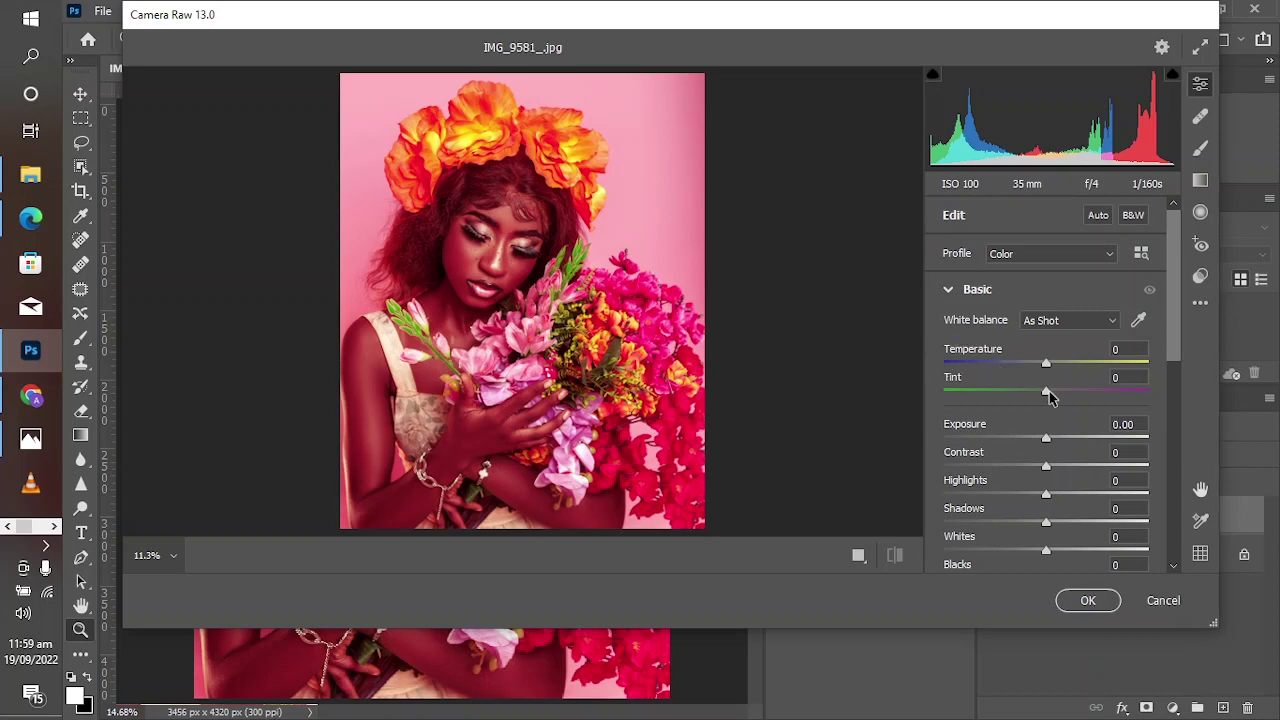
pyautogui.moveTo(1047, 394); pyautogui.dragTo(1021, 406)
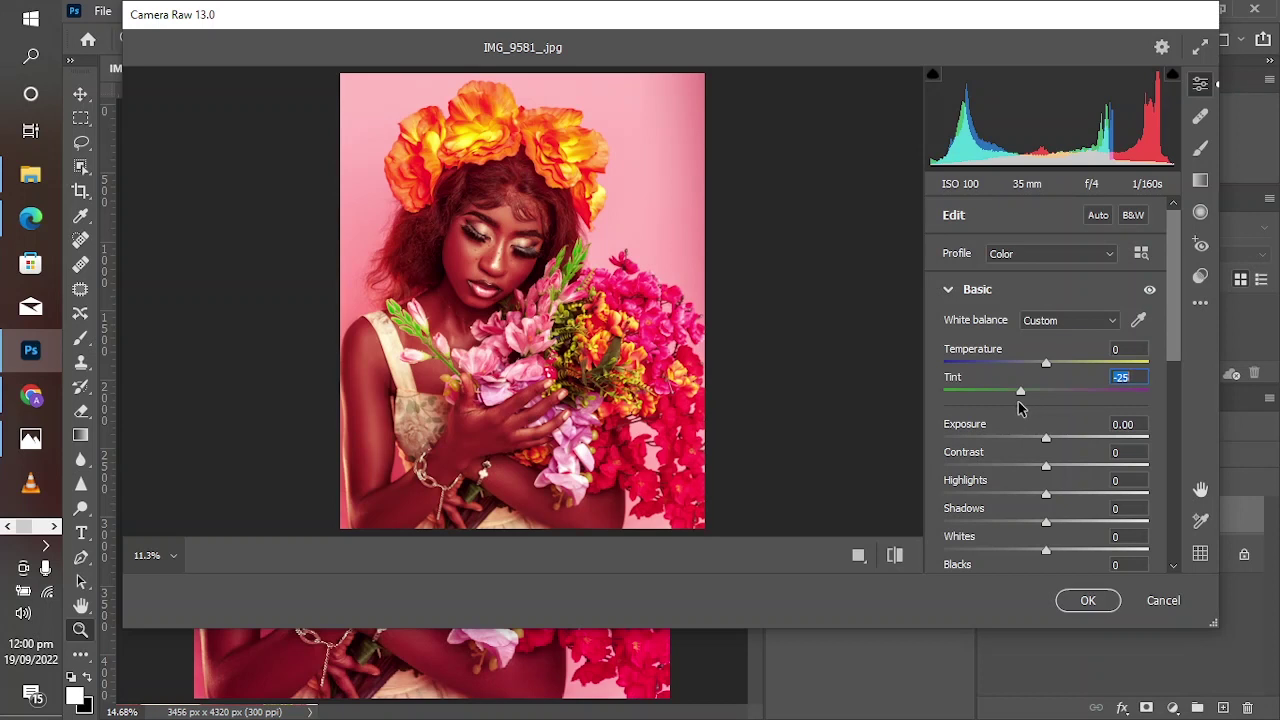
pyautogui.moveTo(977, 352); pyautogui.dragTo(985, 357)
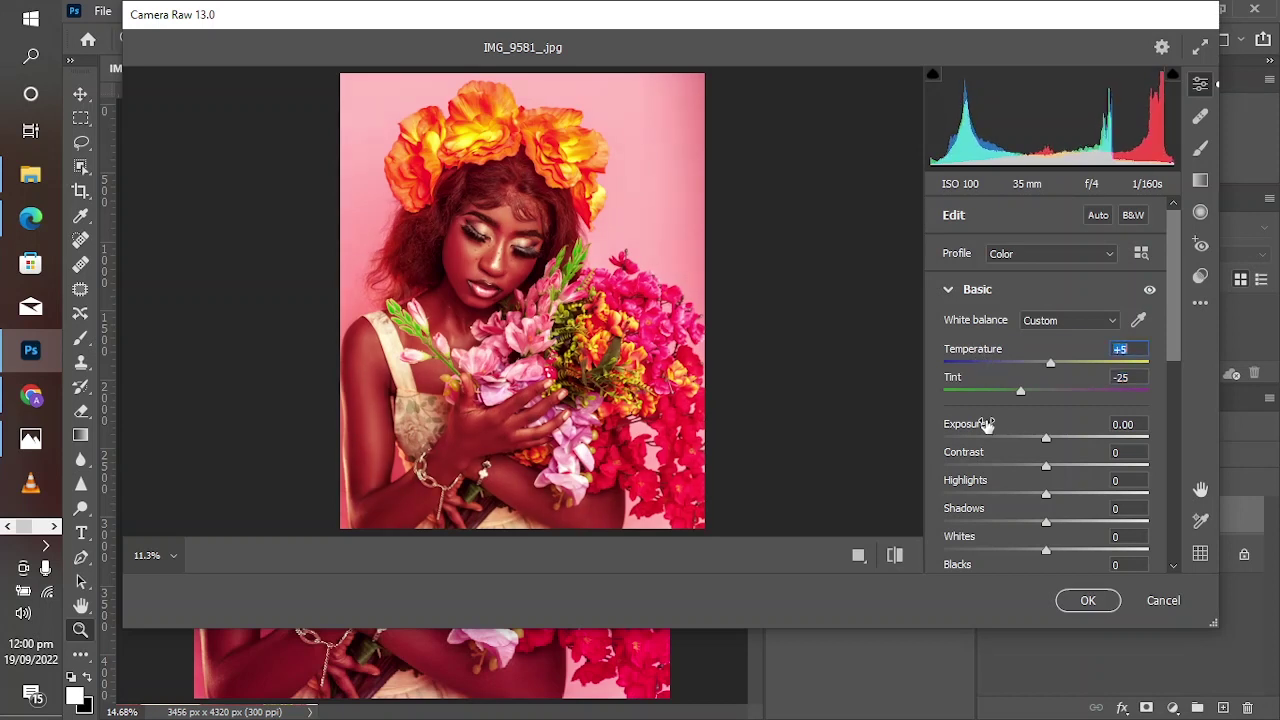
# Compare the portrait with and without the Basic adjustments
pyautogui.scroll(-1, 987, 422)
pyautogui.scroll(-2, 988, 431)
pyautogui.scroll(3, 986, 448)
pyautogui.click(949, 291)
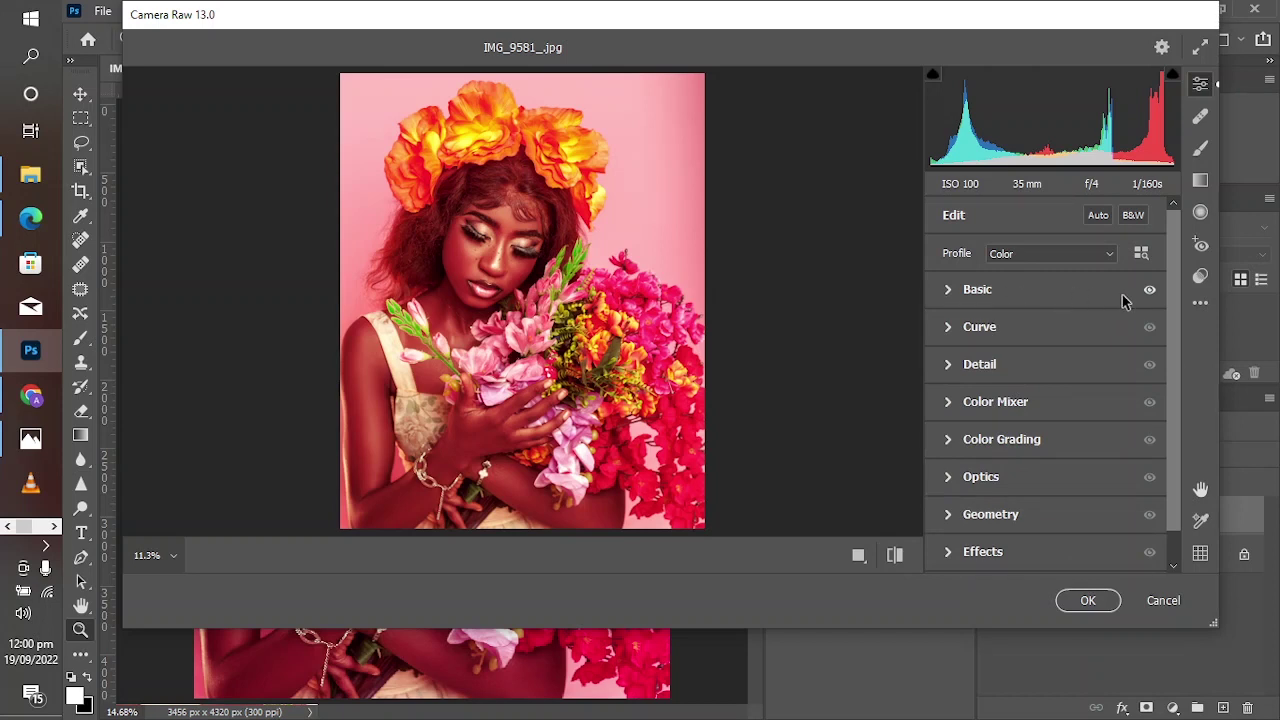
pyautogui.click(1150, 290)
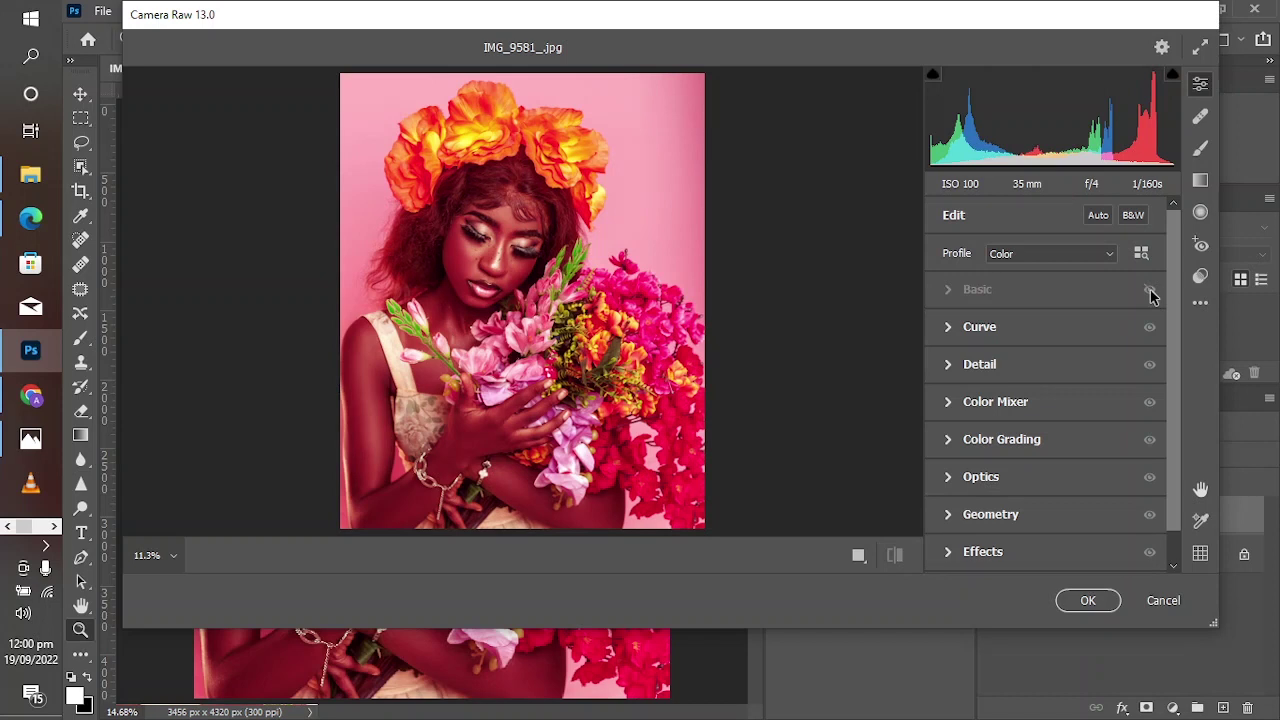
pyautogui.click(1150, 290)
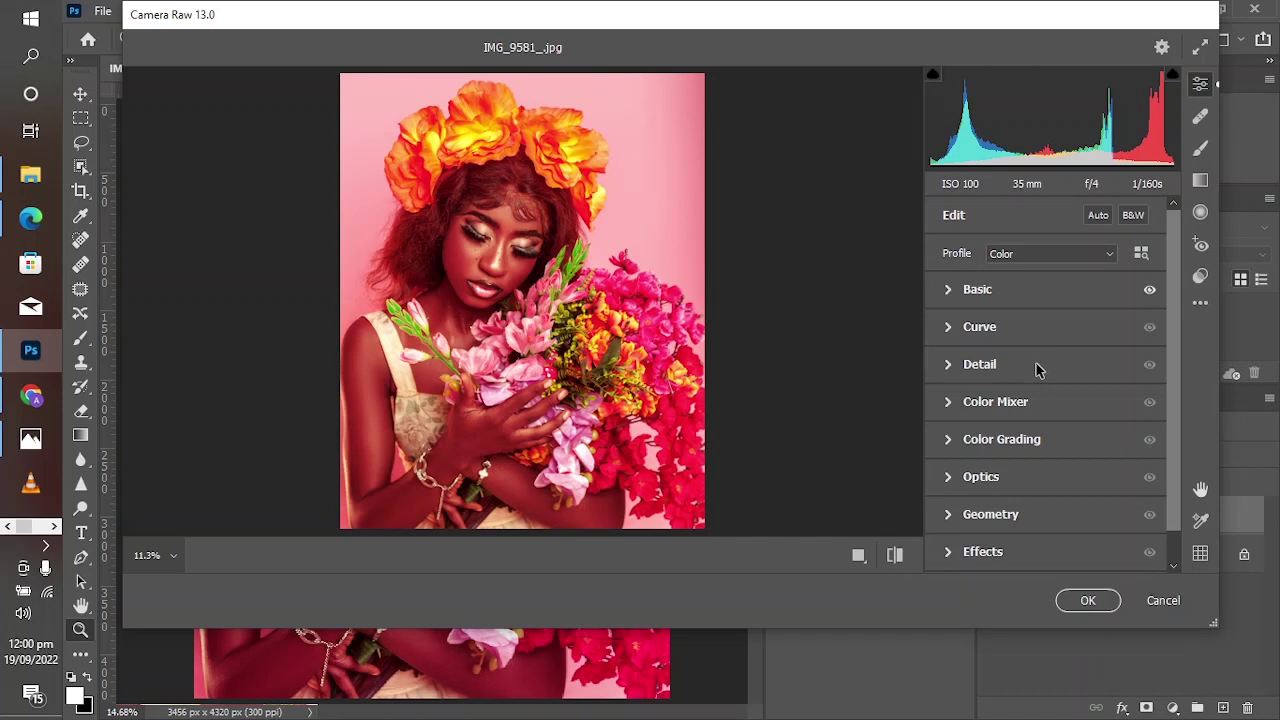
# Set the Reds hue to +20 in the Color Mixer and compare the portrait with and without it
pyautogui.click(948, 402)
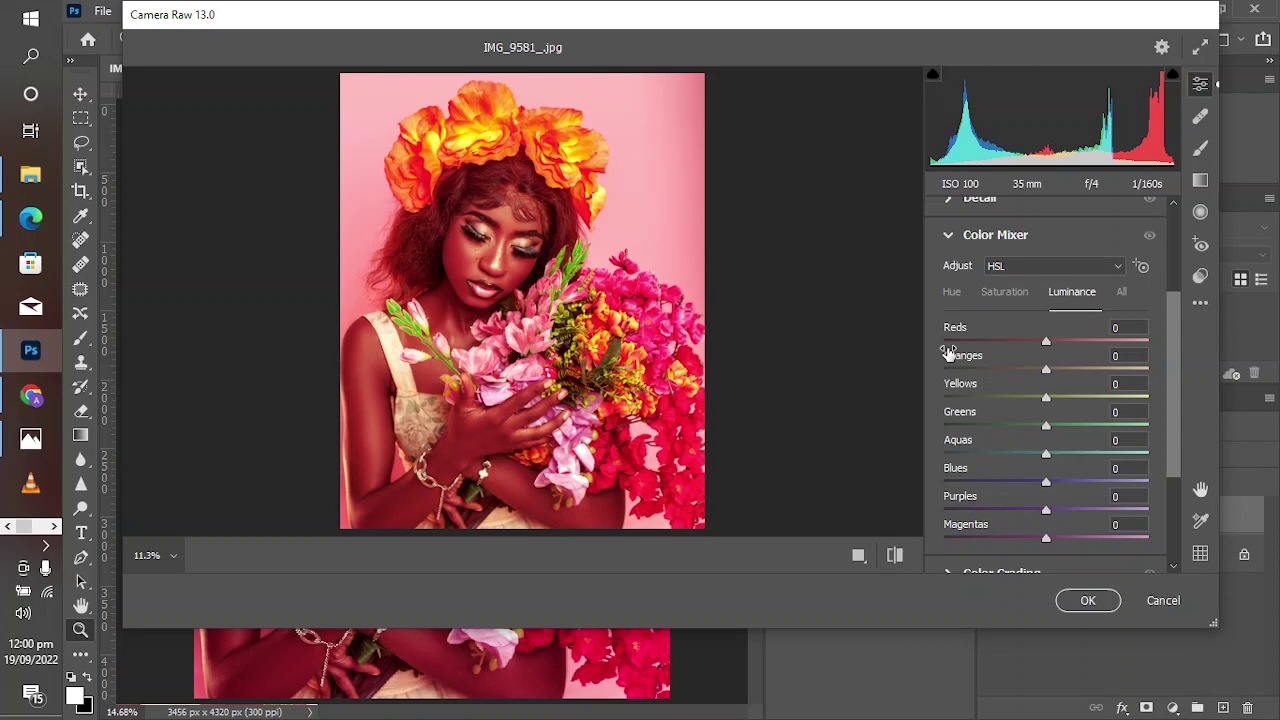
pyautogui.click(952, 294)
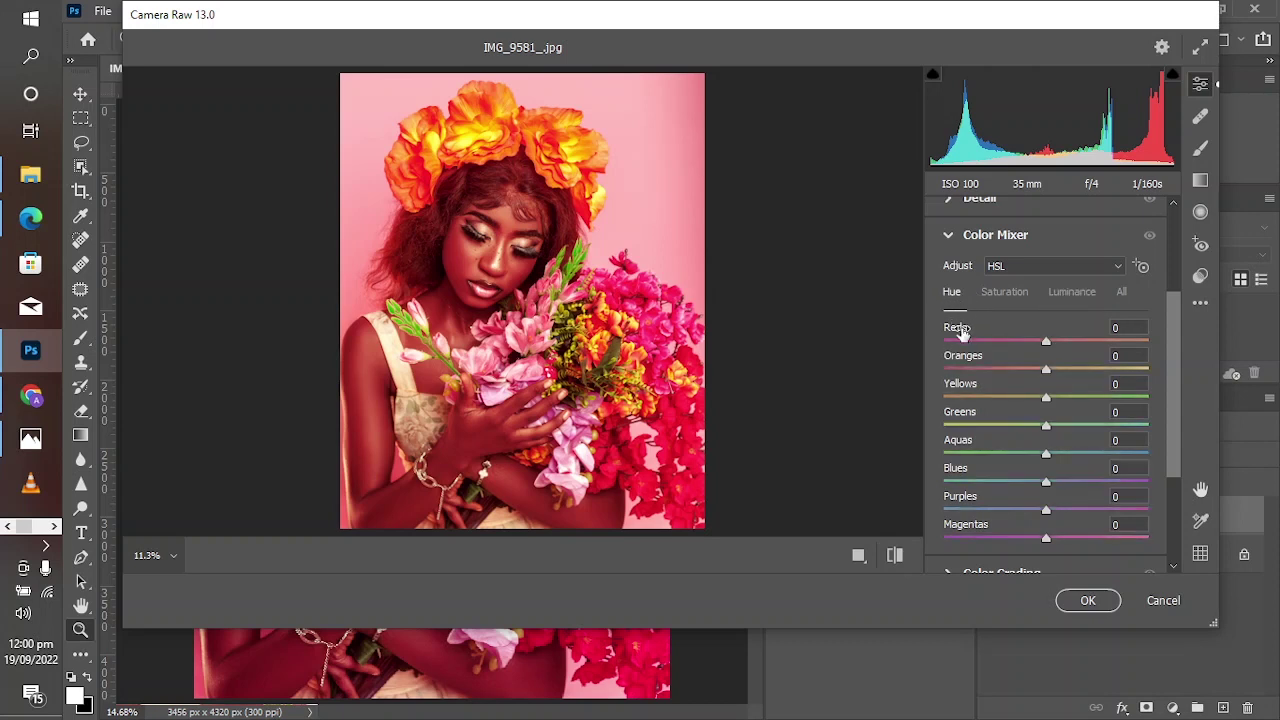
pyautogui.moveTo(963, 332); pyautogui.dragTo(983, 336)
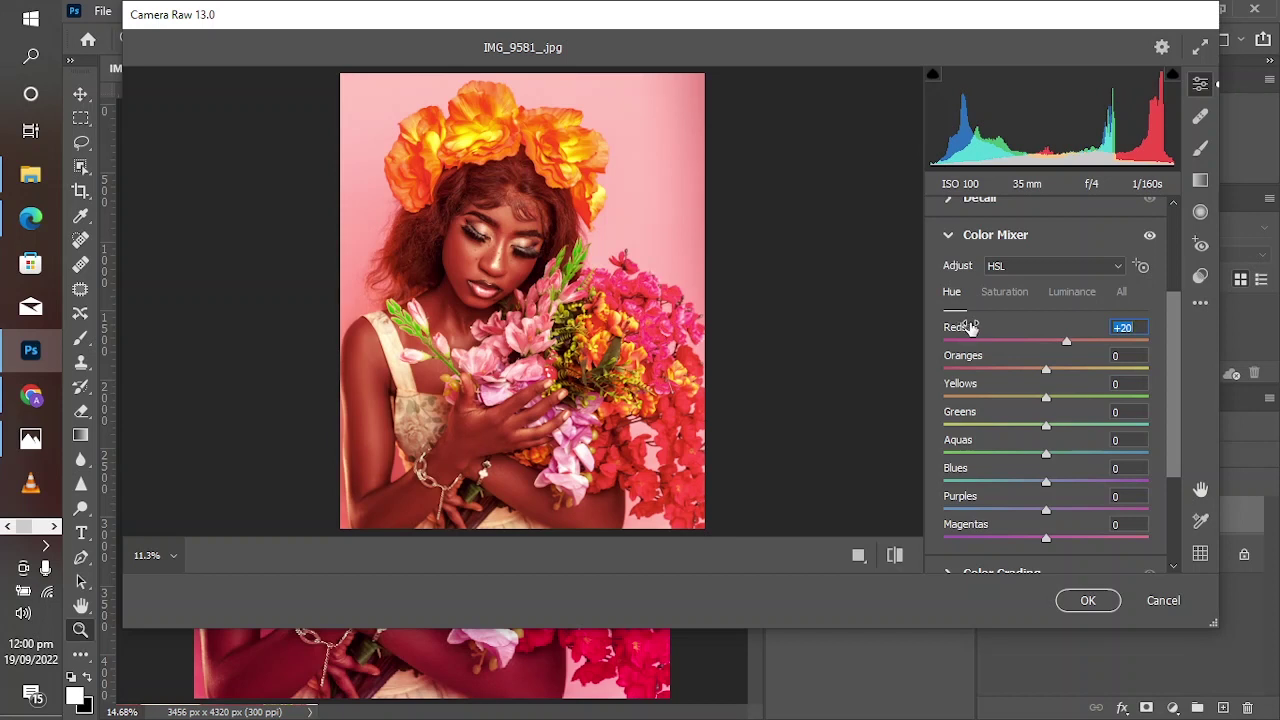
pyautogui.click(1148, 238)
pyautogui.click(1149, 237)
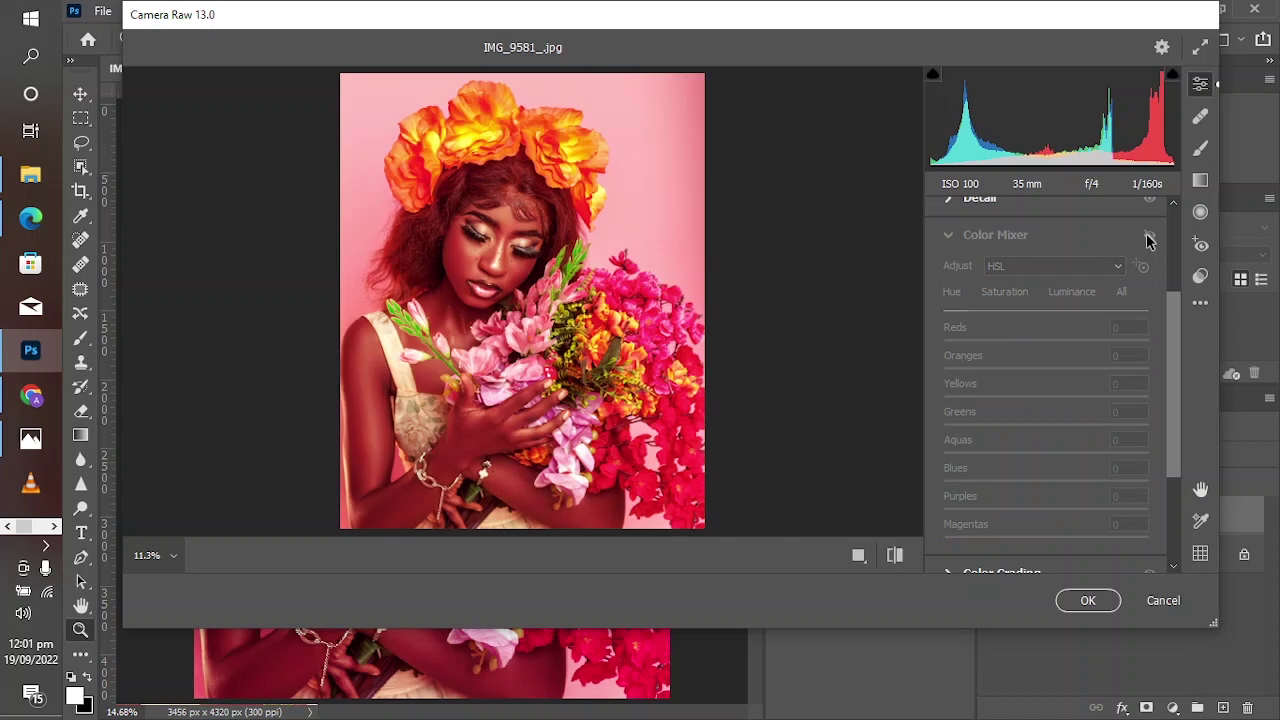
pyautogui.click(1149, 237)
# Set the Reds luminance to +2 in the Color Mixer and compare the portrait with and without the mixer changes
pyautogui.click(1000, 298)
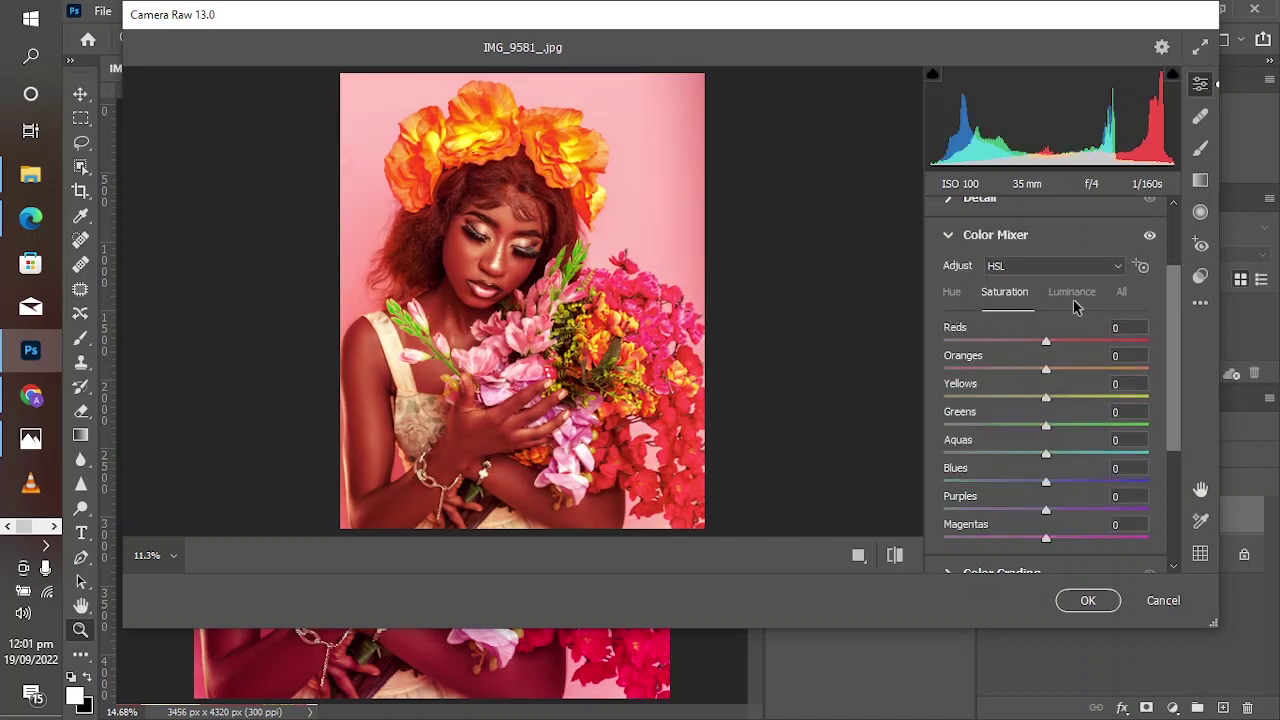
pyautogui.click(1074, 300)
pyautogui.click(975, 330)
pyautogui.press('Up')
pyautogui.press('Up')
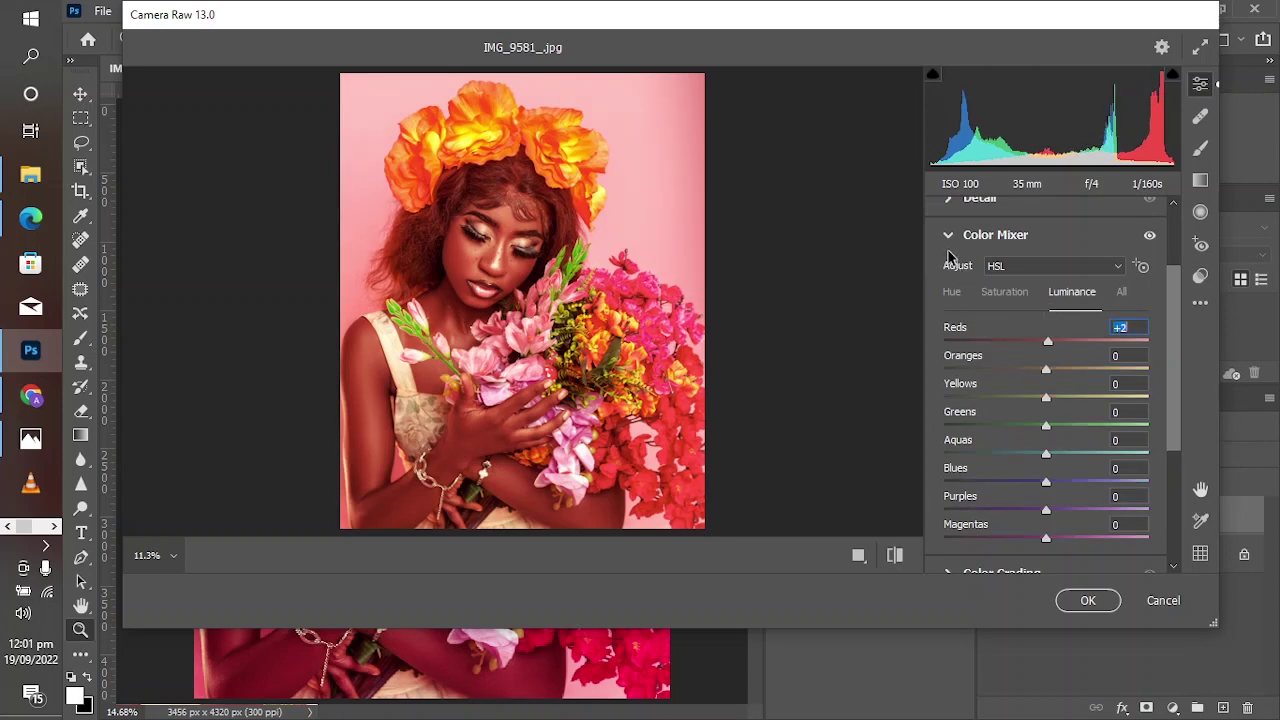
pyautogui.click(949, 240)
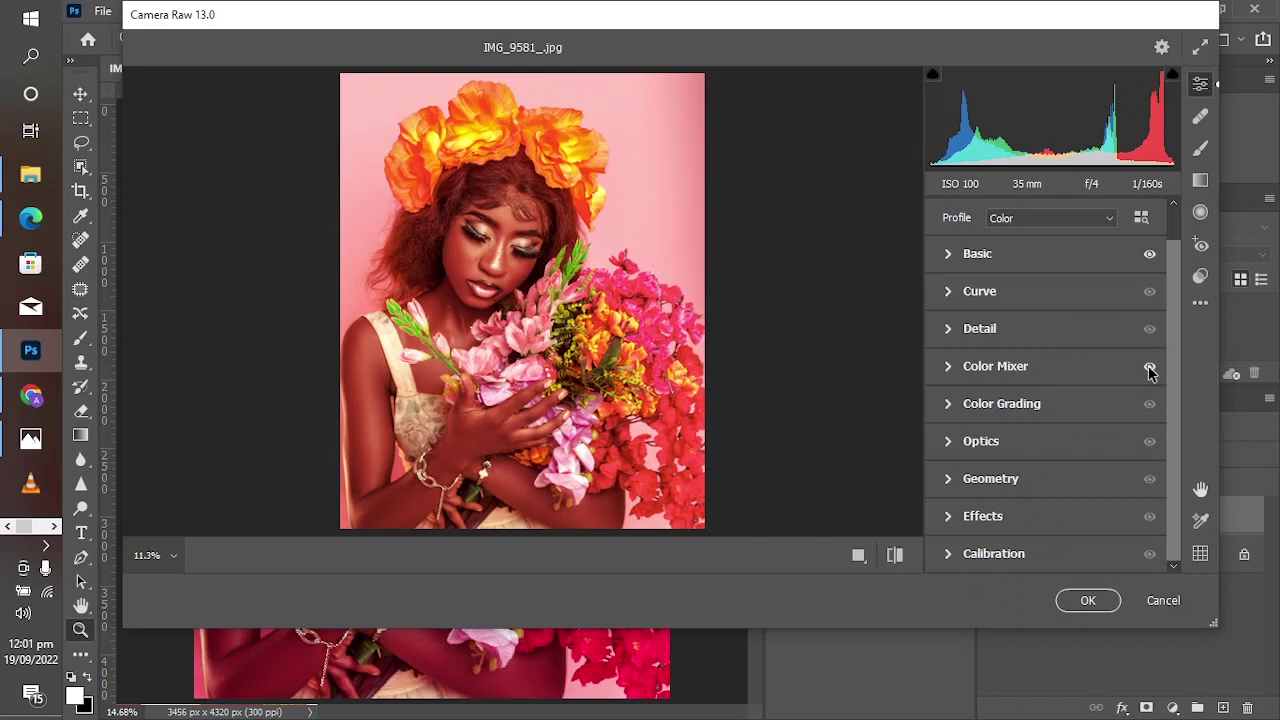
pyautogui.click(1149, 367)
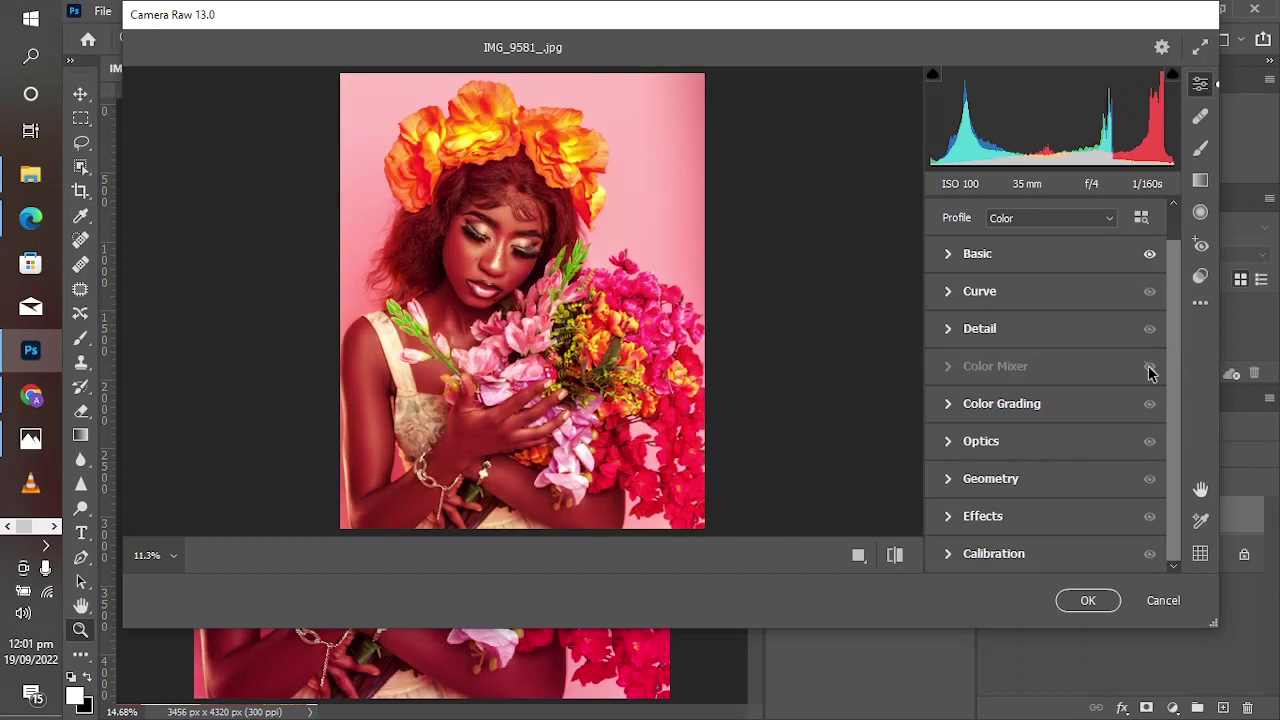
pyautogui.click(1149, 367)
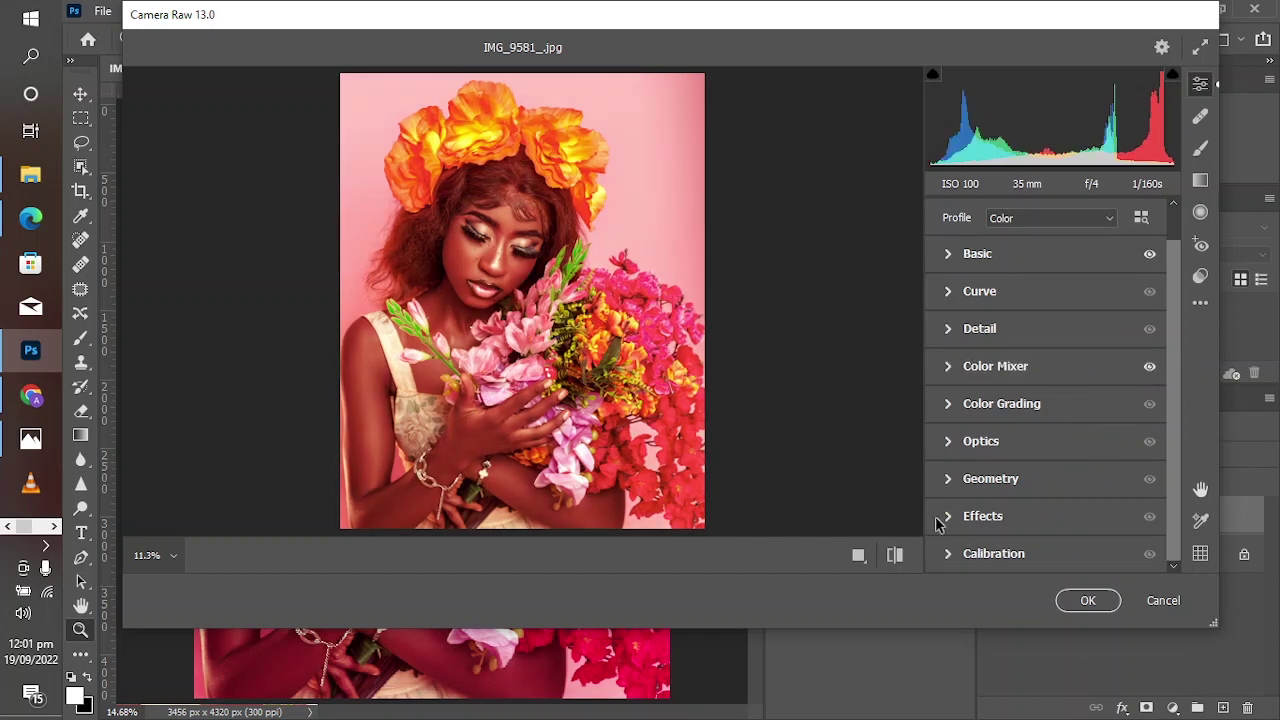
# Tint the shadows blue in Color Grading with hue 216 and saturation 19
pyautogui.click(947, 403)
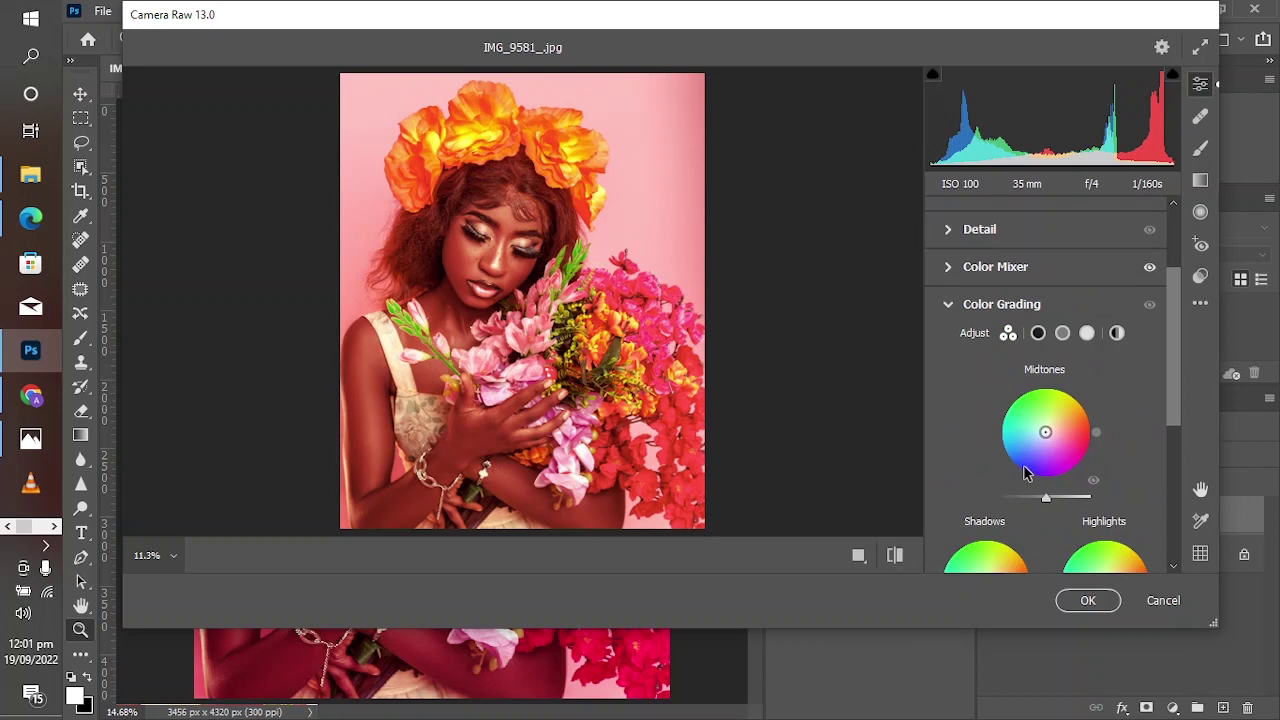
pyautogui.scroll(-2, 1025, 473)
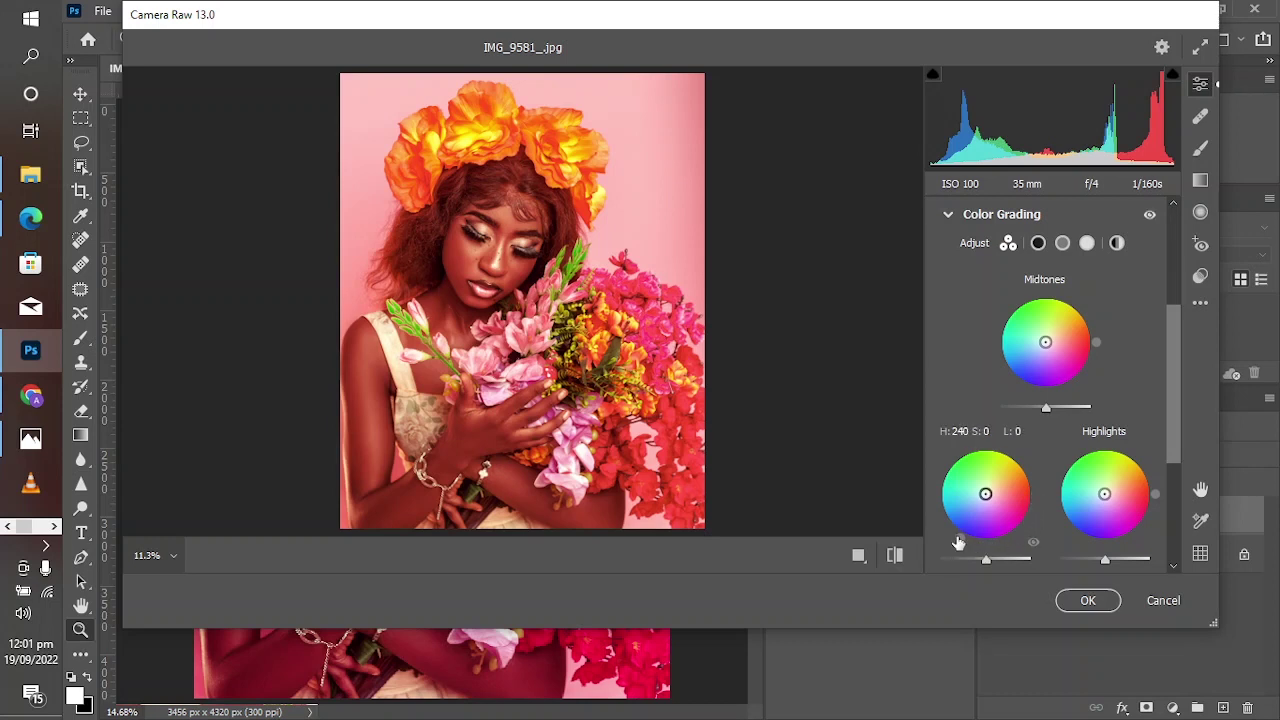
pyautogui.moveTo(985, 494); pyautogui.dragTo(982, 500)
pyautogui.scroll(-3, 982, 500)
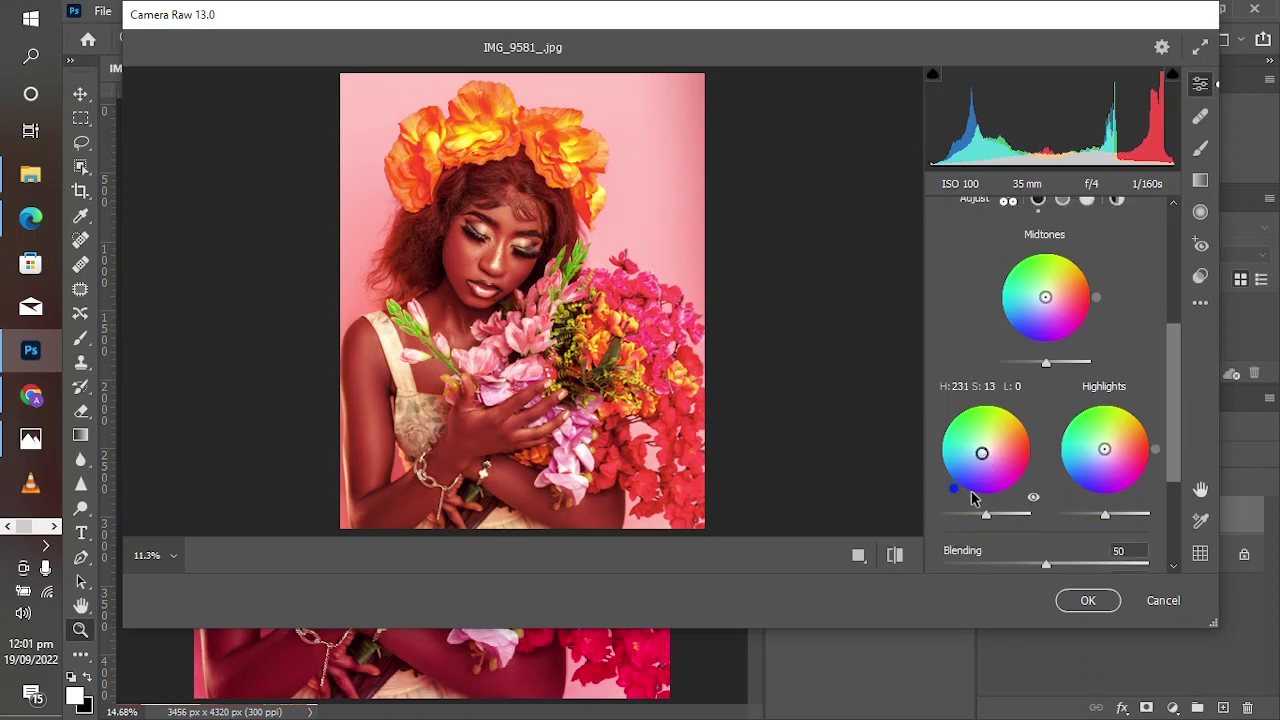
pyautogui.moveTo(983, 362); pyautogui.dragTo(984, 357)
pyautogui.scroll(3, 985, 355)
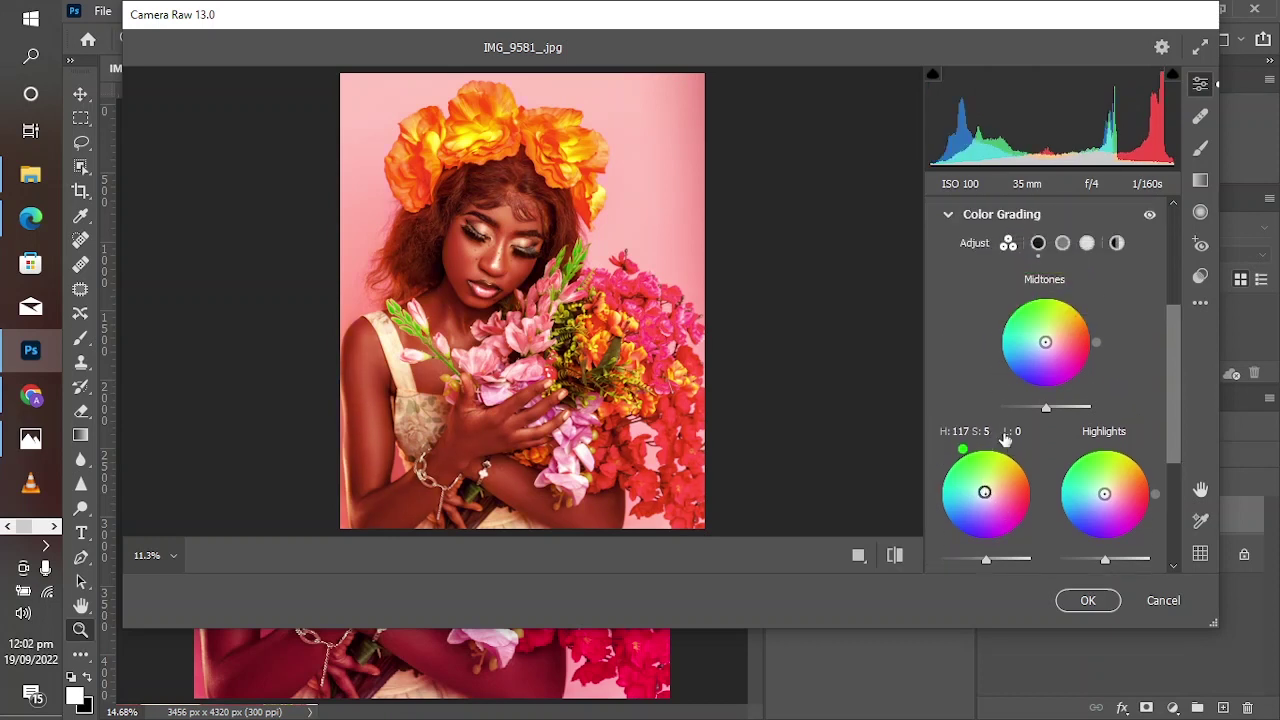
pyautogui.click(1064, 243)
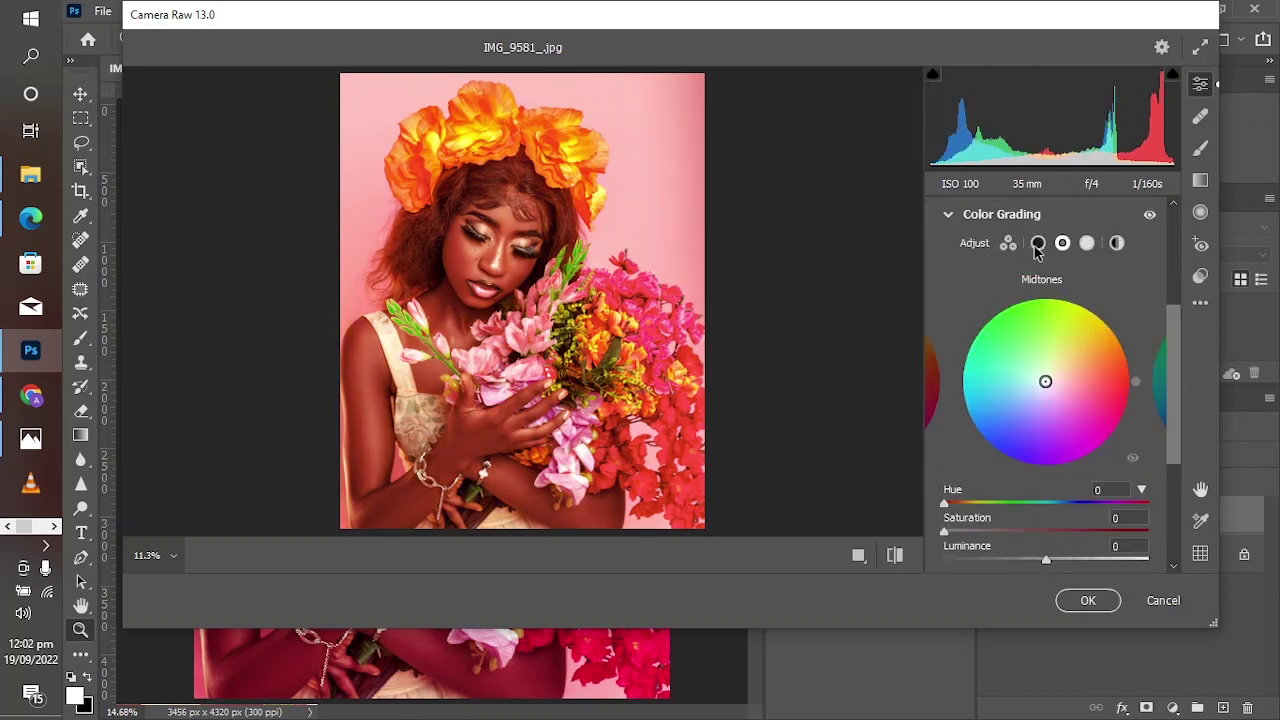
pyautogui.click(1038, 243)
pyautogui.scroll(-2, 1025, 427)
pyautogui.moveTo(1010, 414); pyautogui.dragTo(1057, 420)
pyautogui.moveTo(1058, 420); pyautogui.dragTo(1066, 420)
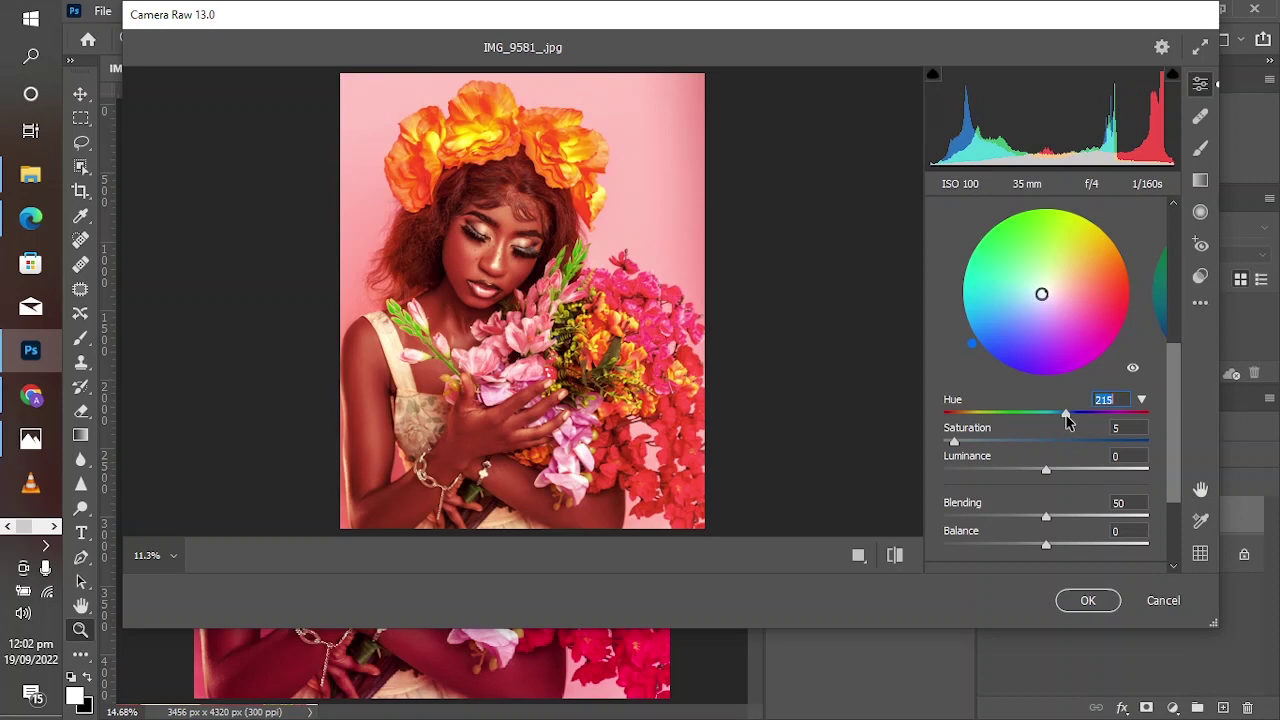
pyautogui.moveTo(956, 444); pyautogui.dragTo(986, 453)
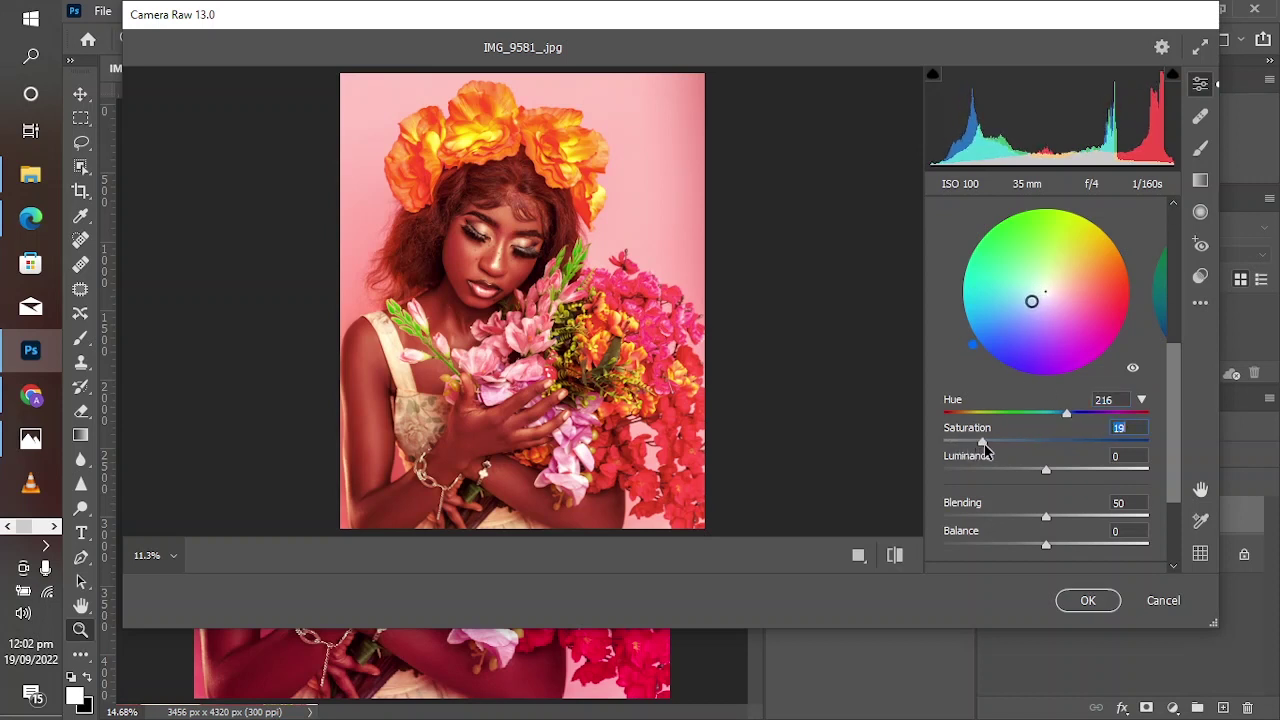
# Check the Color Grading effect, compare the original and edited photo side by side, and apply the Camera Raw adjustments
pyautogui.scroll(5, 1000, 430)
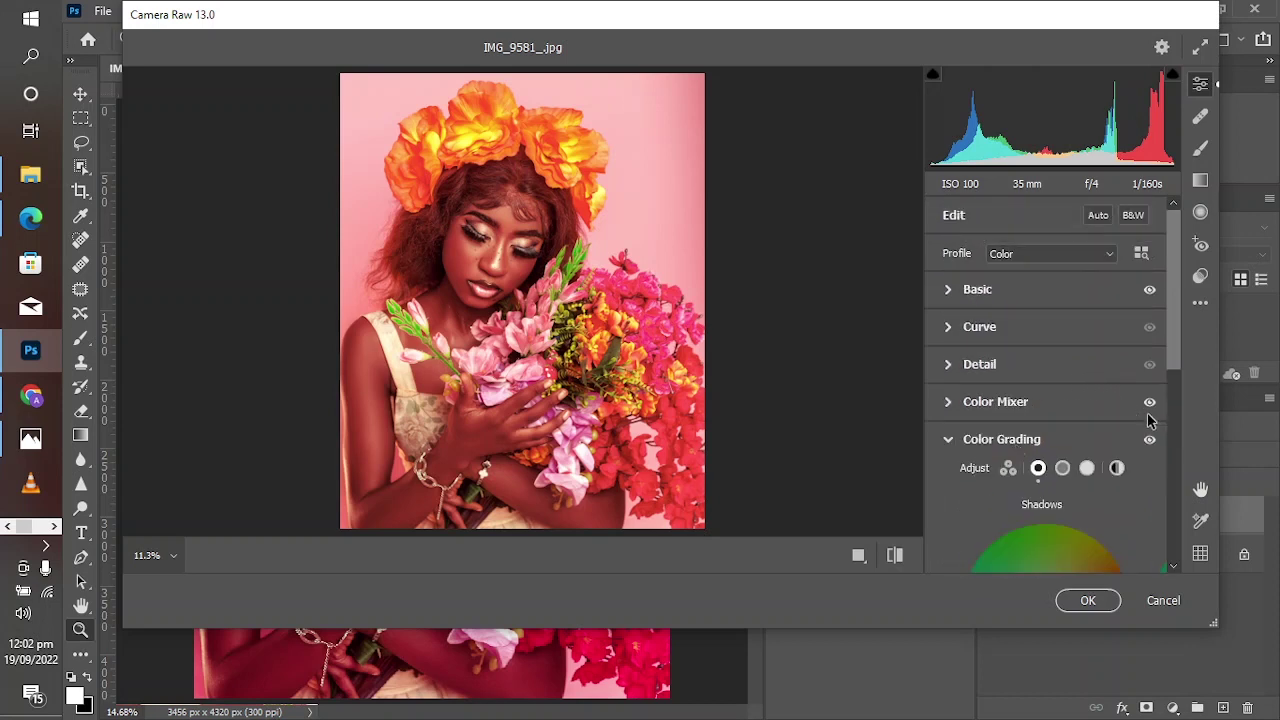
pyautogui.click(1149, 441)
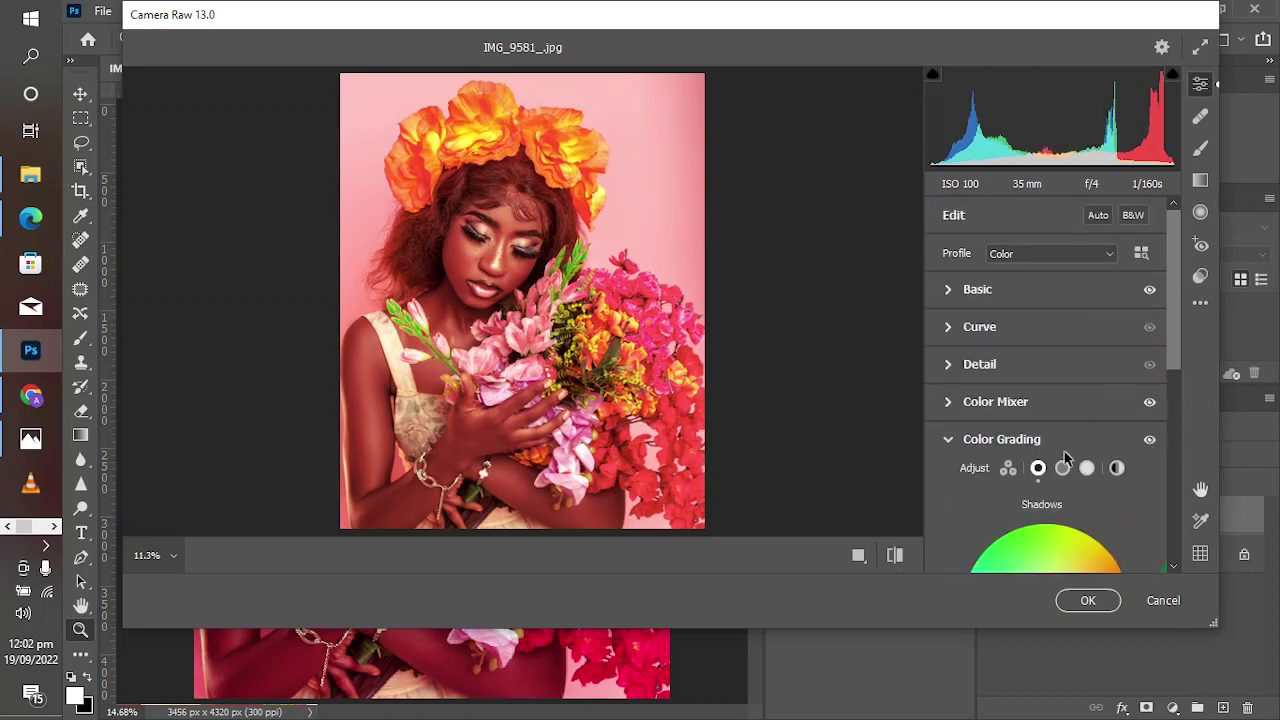
pyautogui.click(948, 442)
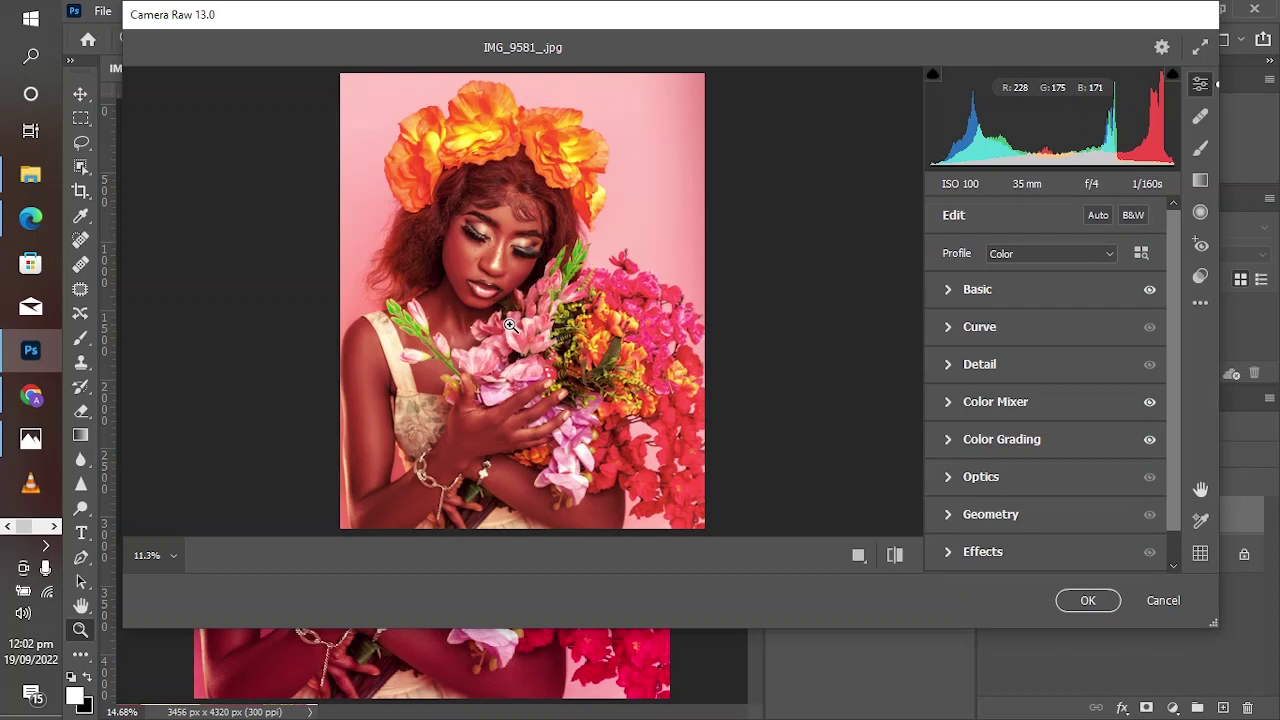
pyautogui.click(857, 558)
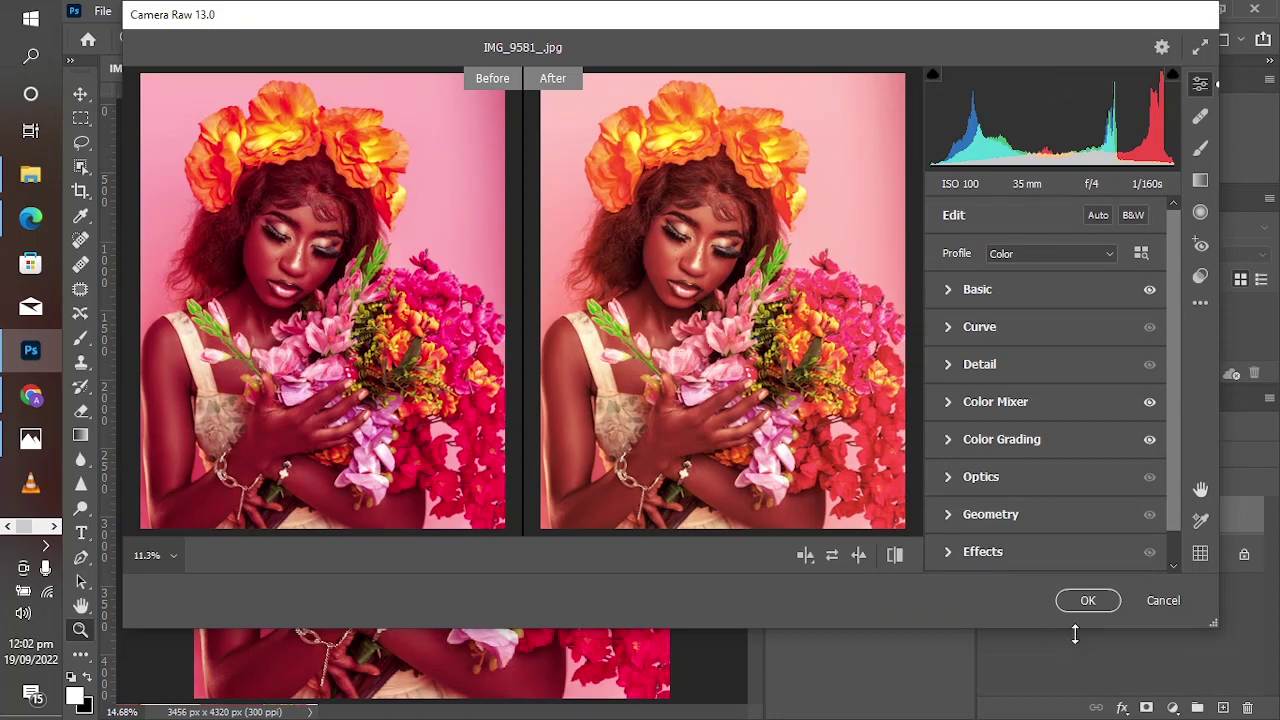
pyautogui.click(1082, 601)
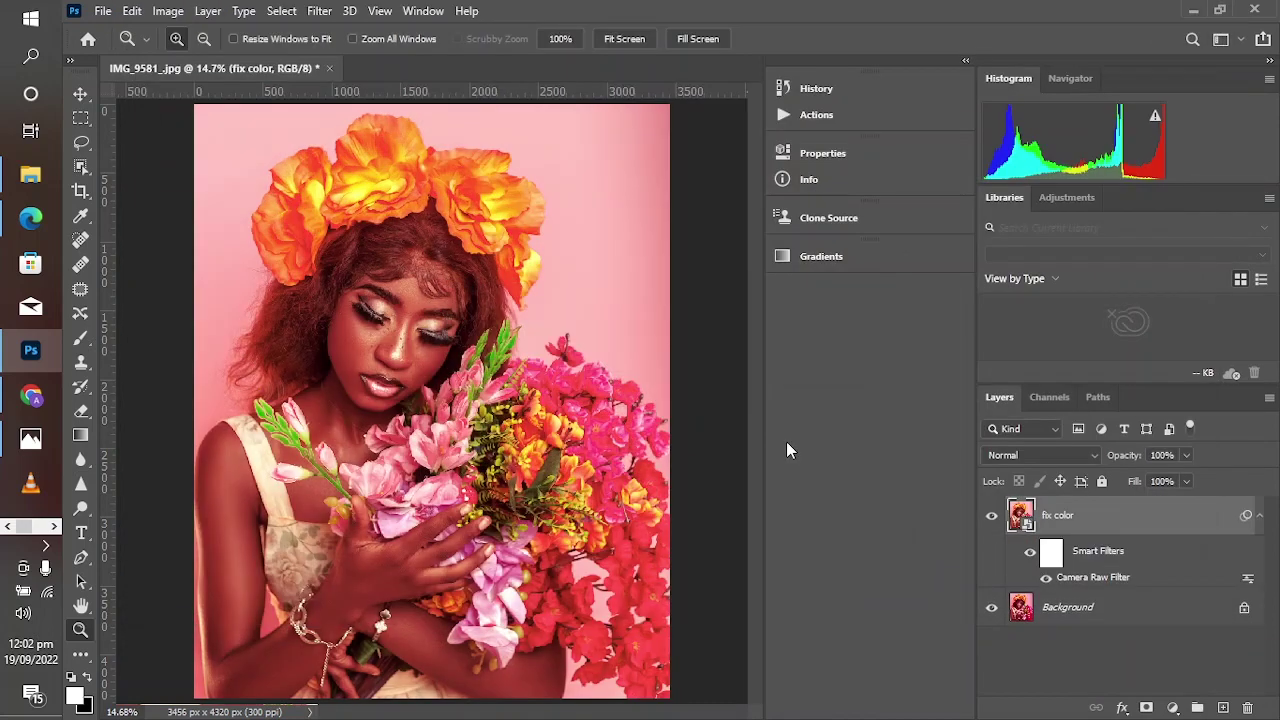
# Add a layer mask to the fix color layer and a Levels adjustment above it with the shadow input at 5
pyautogui.click(1146, 707)
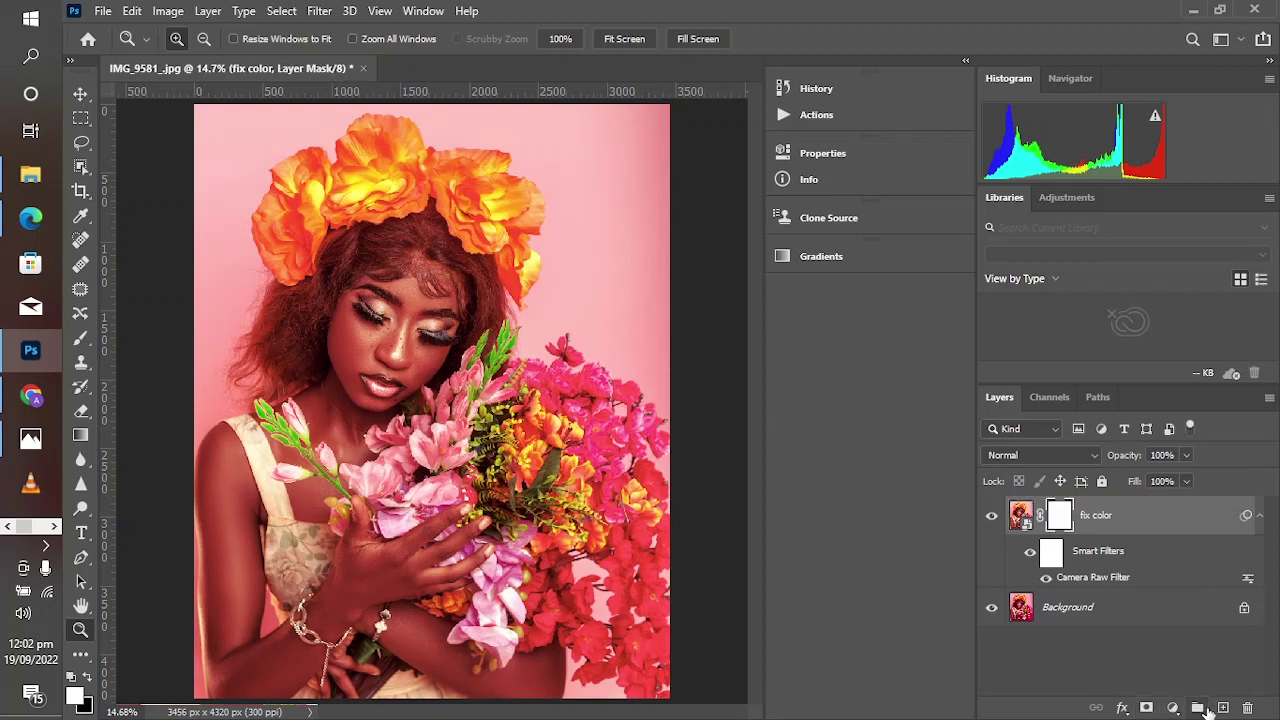
pyautogui.click(1172, 707)
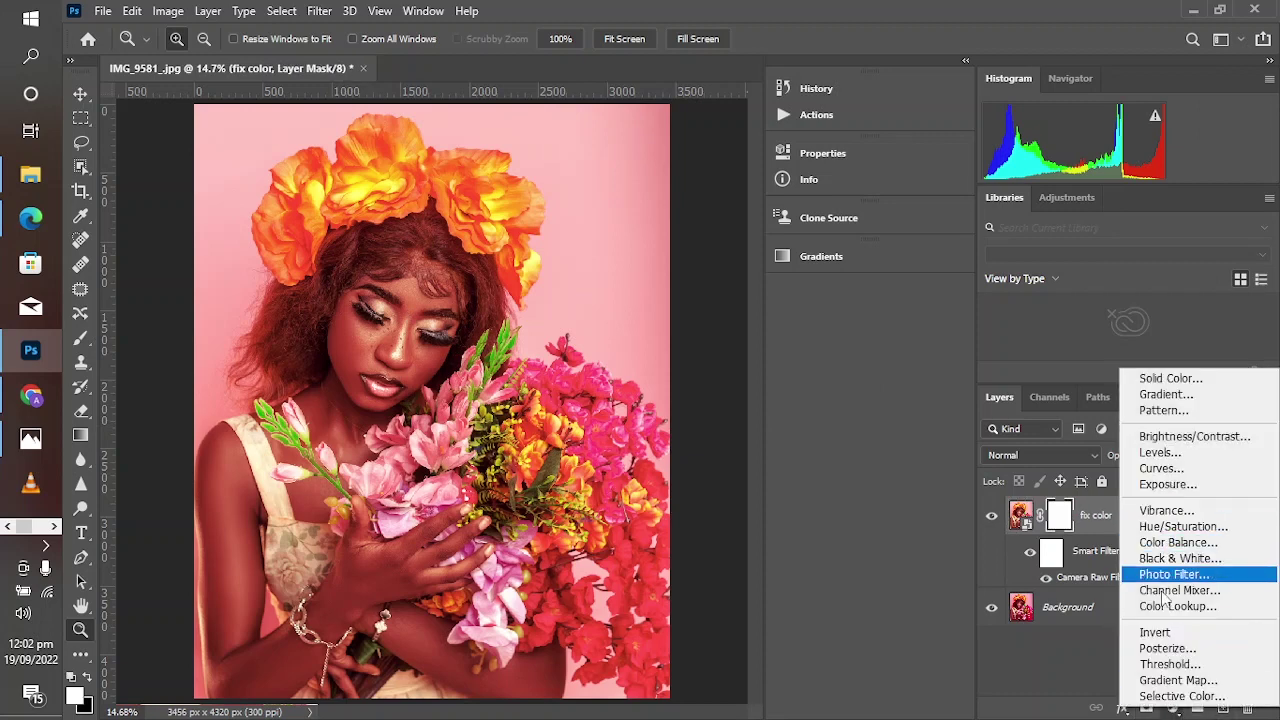
pyautogui.click(1160, 452)
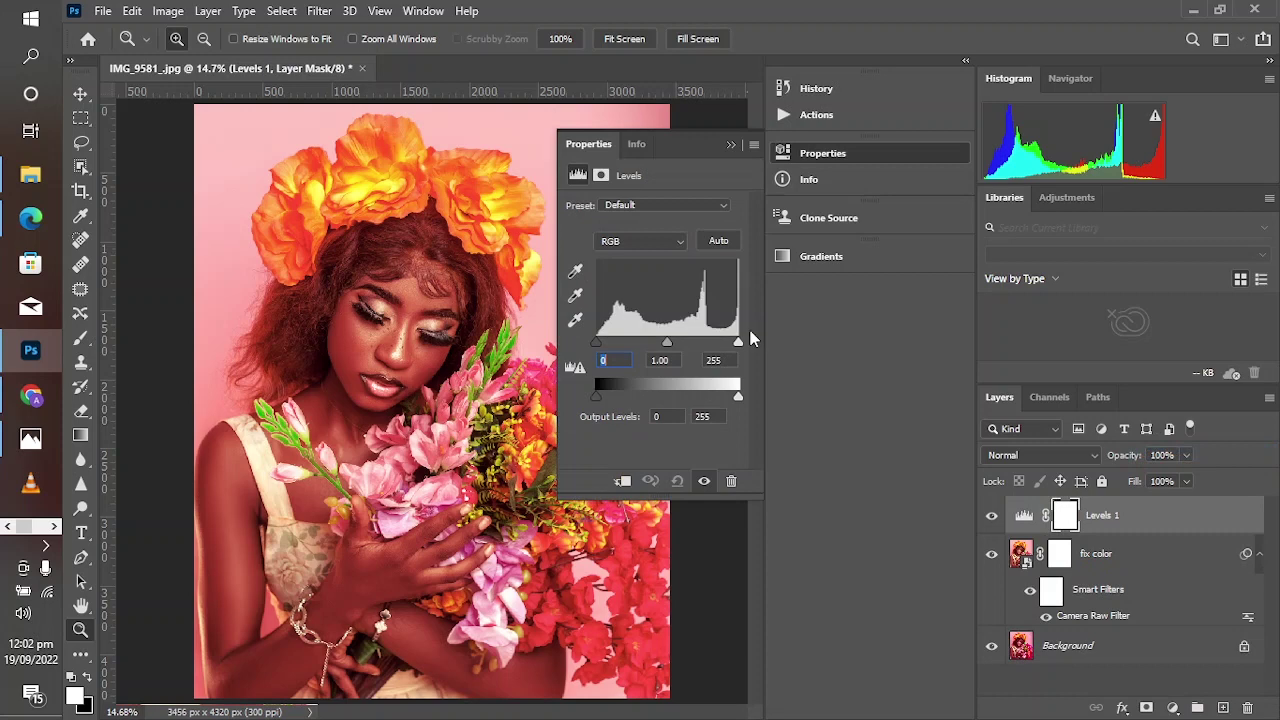
pyautogui.moveTo(601, 353); pyautogui.dragTo(609, 352)
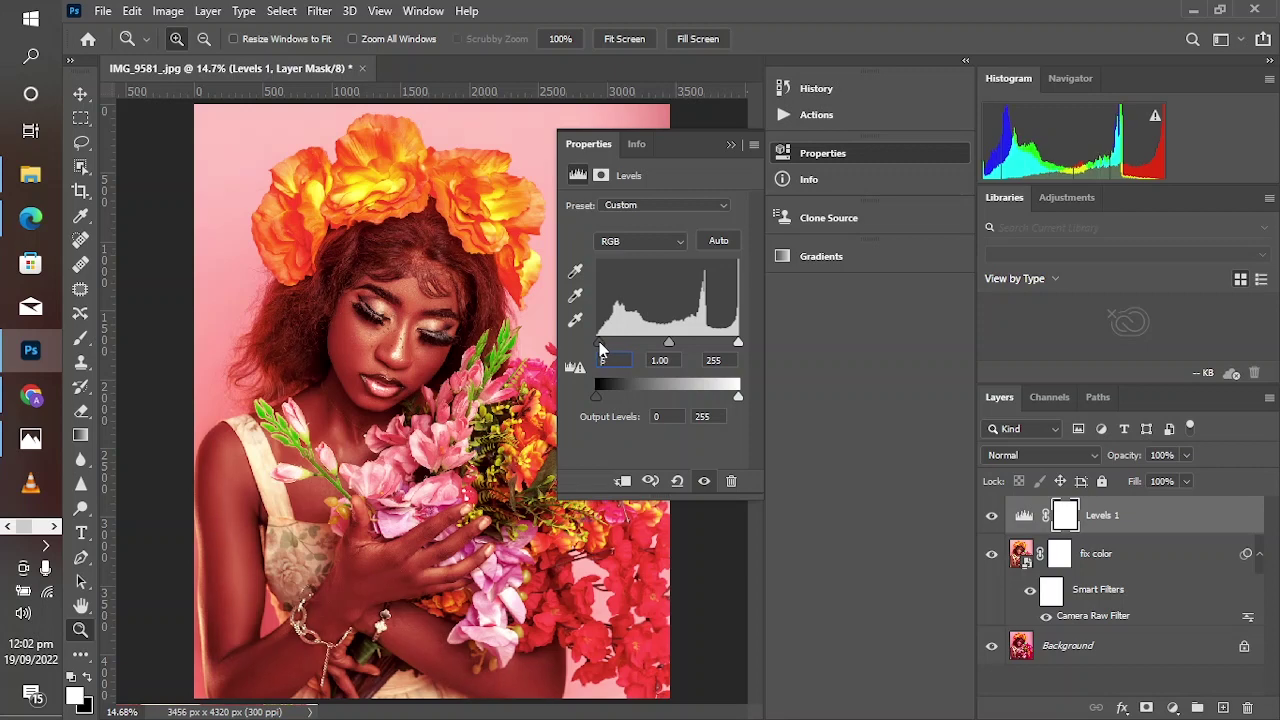
pyautogui.click(731, 145)
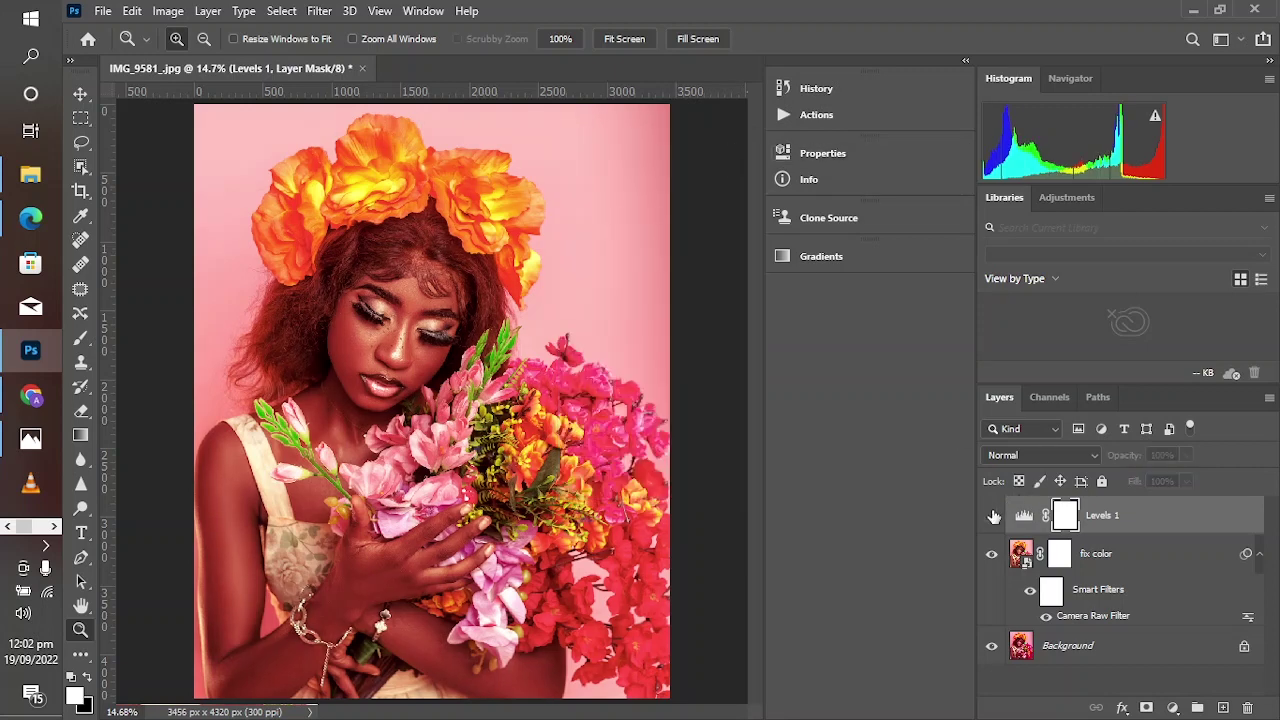
# Set the Levels adjustment's shadow input to 8 and its midtones to 0.99
pyautogui.click(1023, 520)
pyautogui.doubleClick(1023, 520)
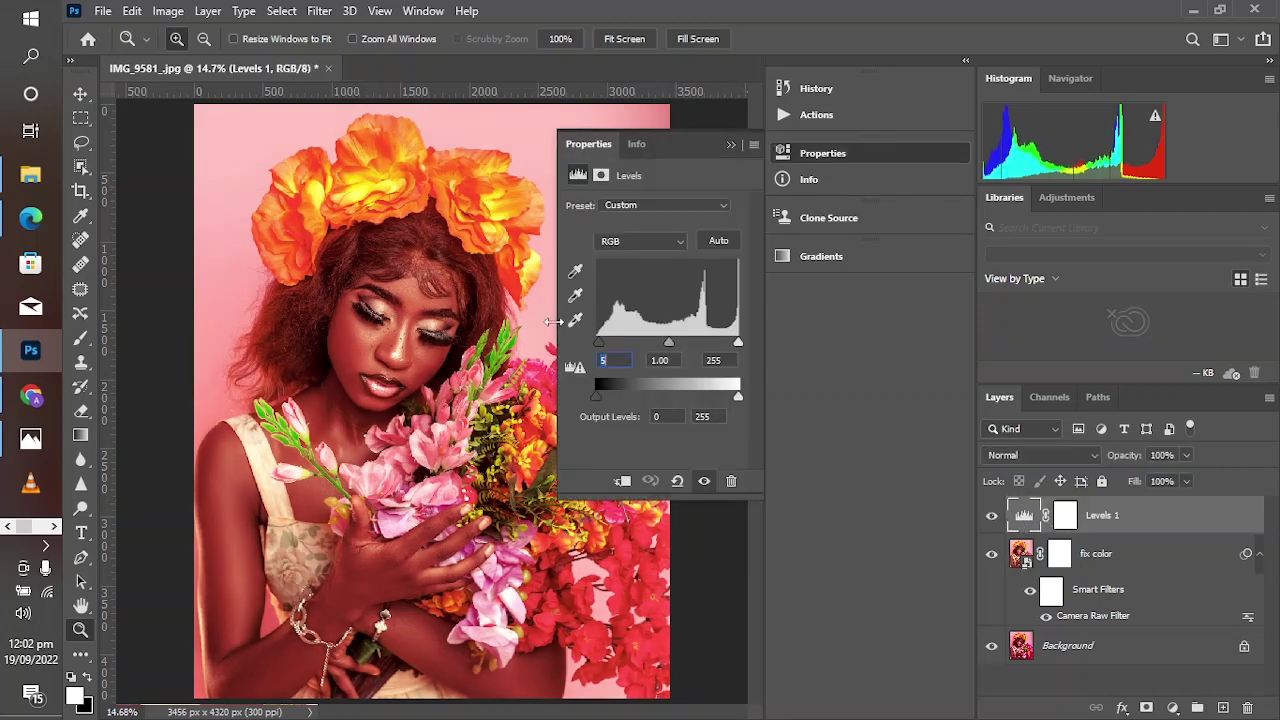
pyautogui.moveTo(603, 352); pyautogui.dragTo(601, 352)
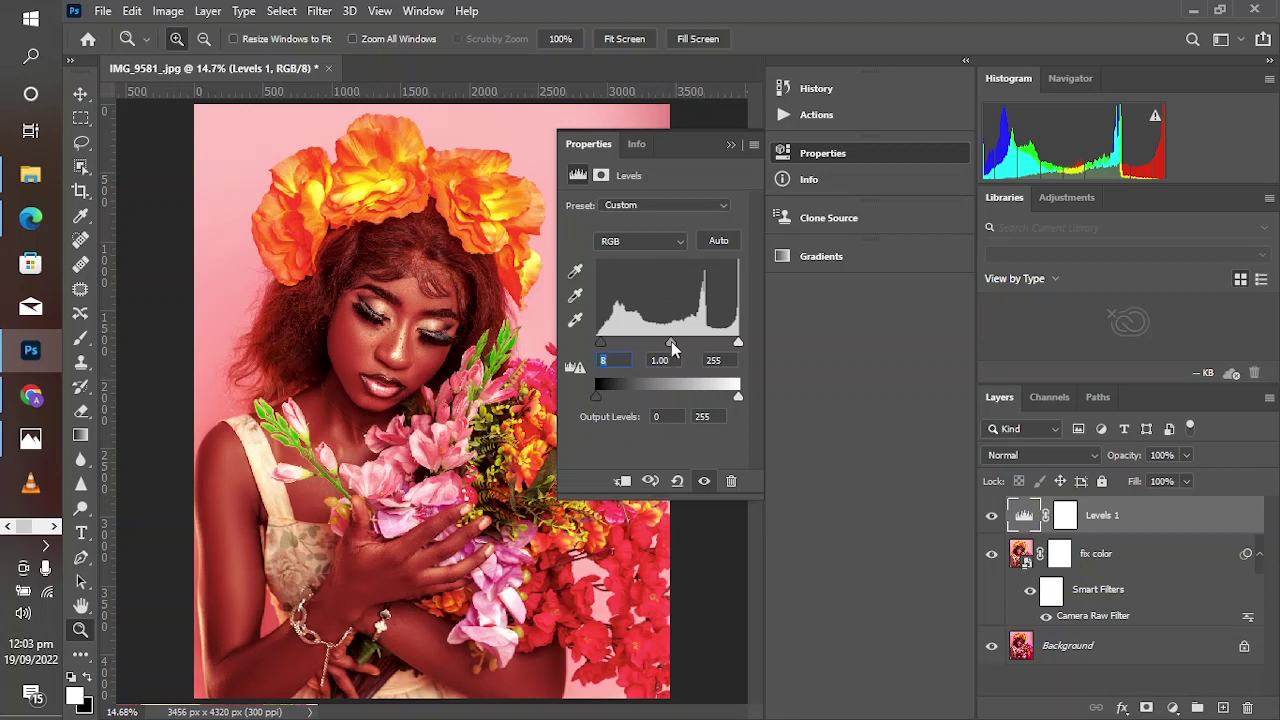
pyautogui.moveTo(671, 345); pyautogui.dragTo(673, 347)
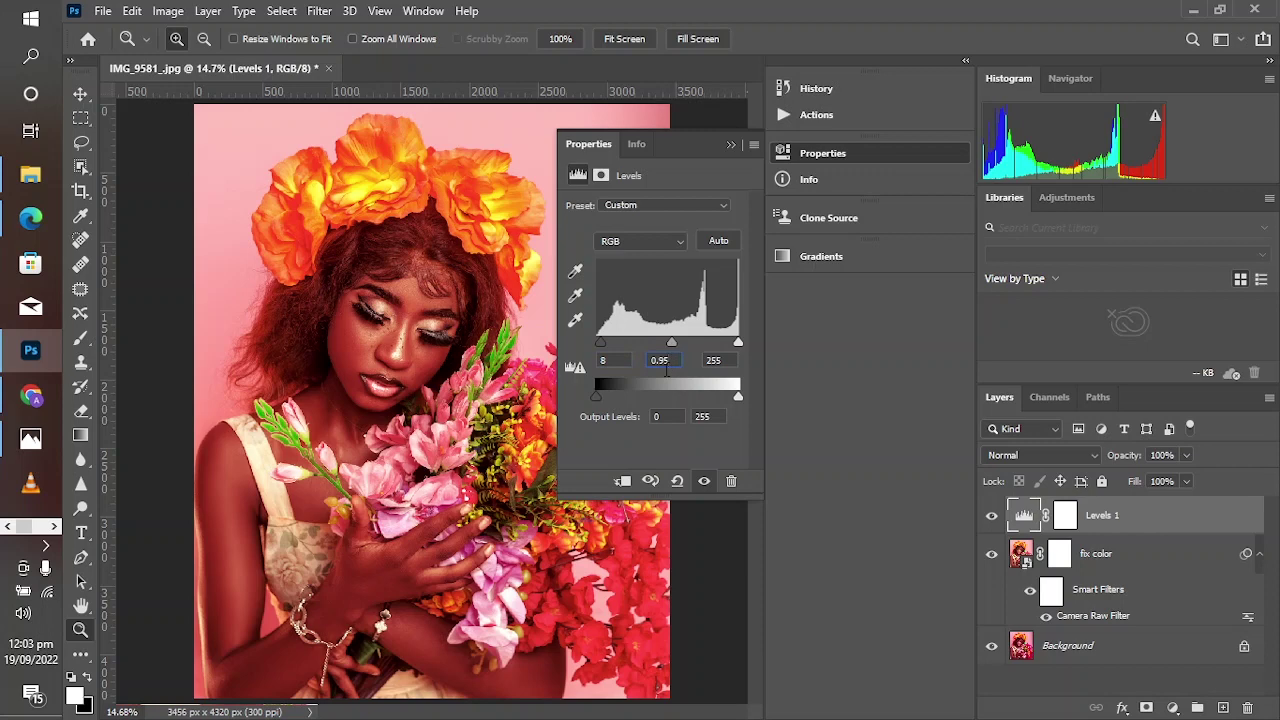
pyautogui.press('Up')
pyautogui.press('Up')
pyautogui.press('Up')
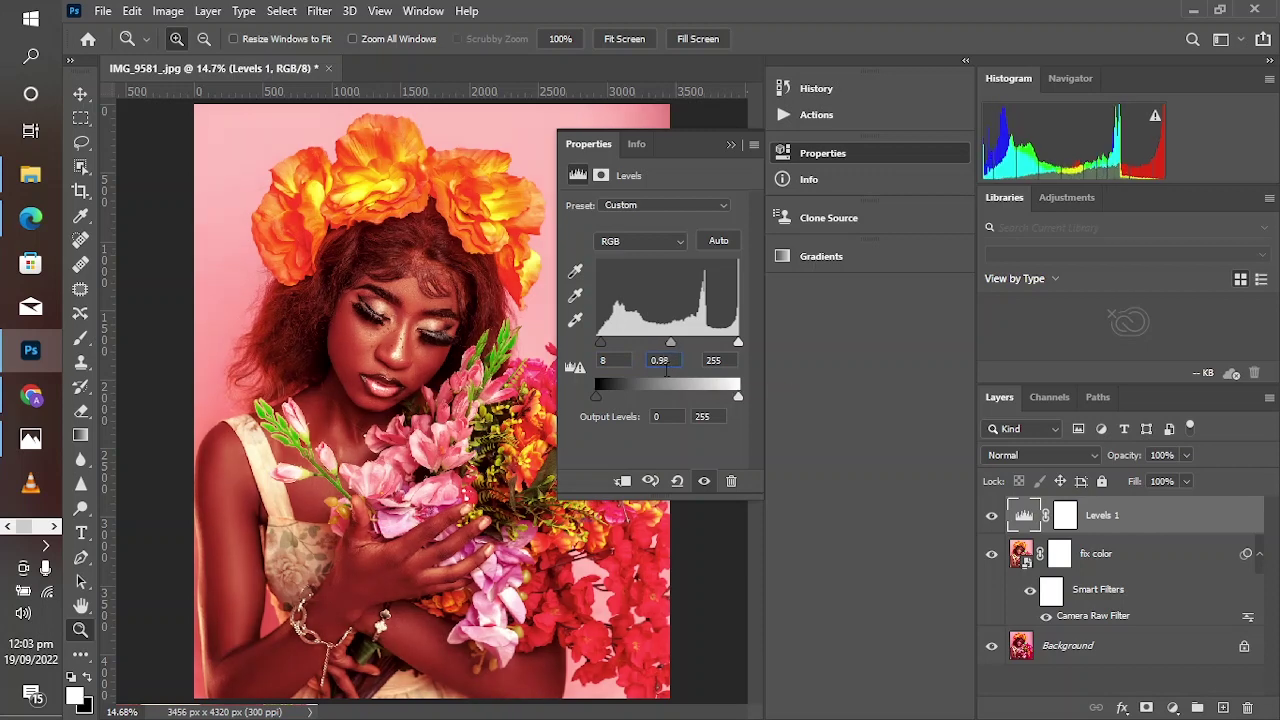
pyautogui.click(731, 145)
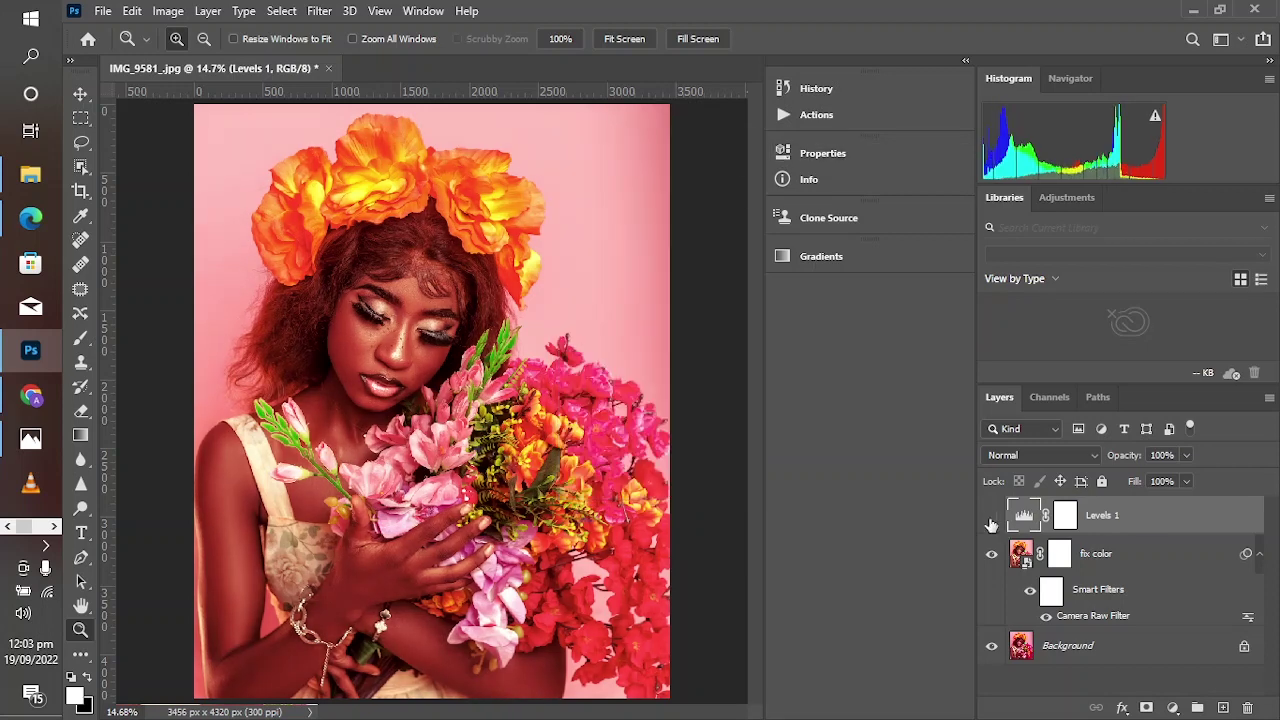
# Compare the portrait with and without the Levels adjustment and against the original Background layer
pyautogui.click(991, 517)
pyautogui.click(991, 517)
pyautogui.press('alt')
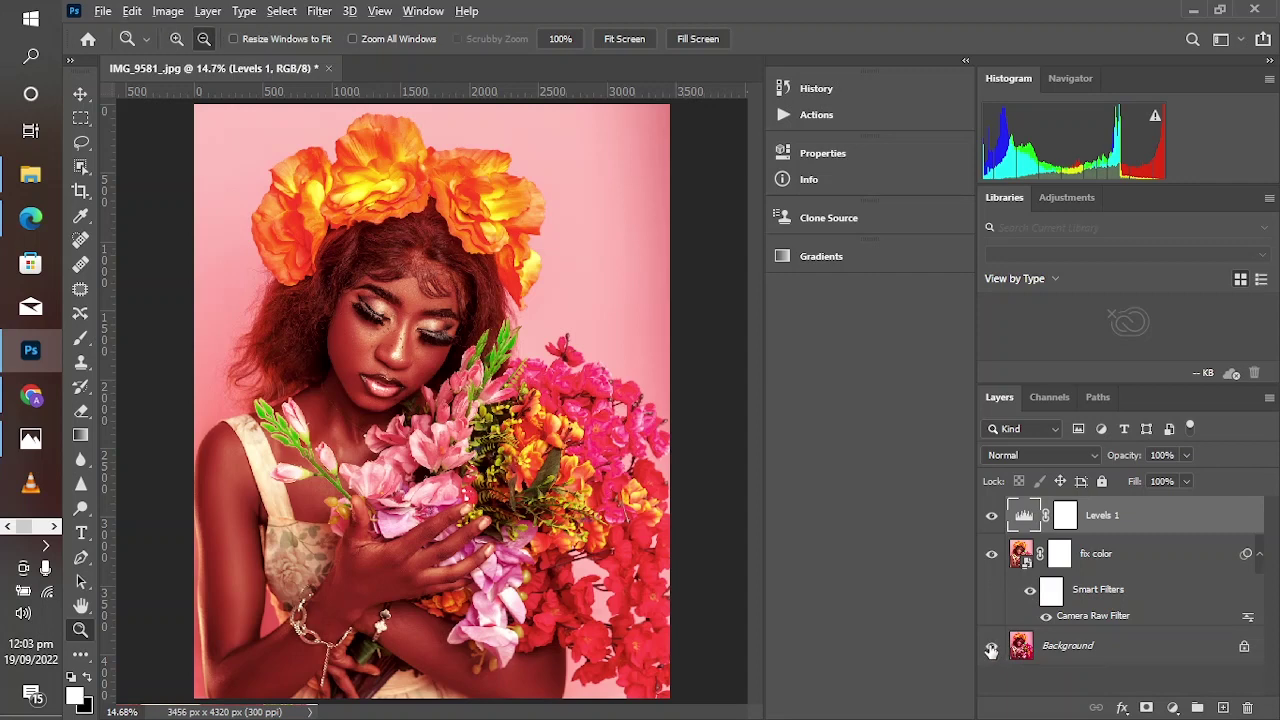
pyautogui.keyDown('alt'); pyautogui.click(991, 650); pyautogui.keyUp('alt')
pyautogui.keyDown('alt'); pyautogui.click(991, 650); pyautogui.keyUp('alt')
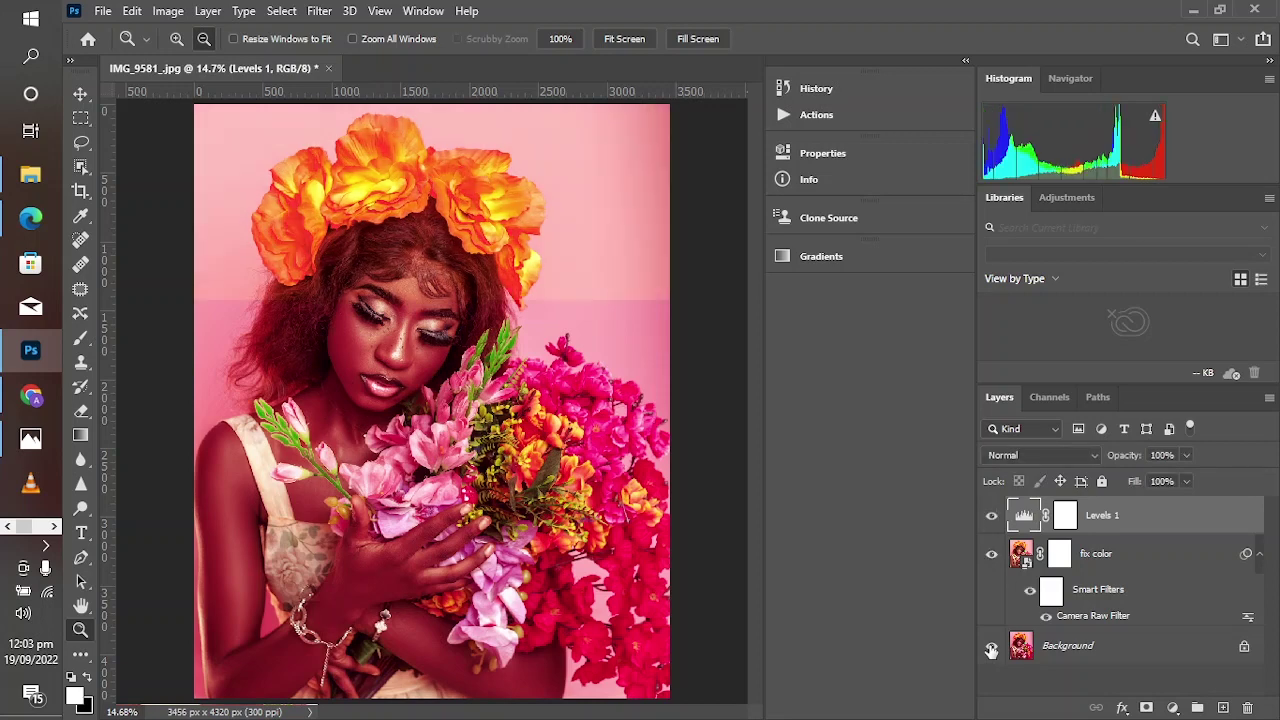
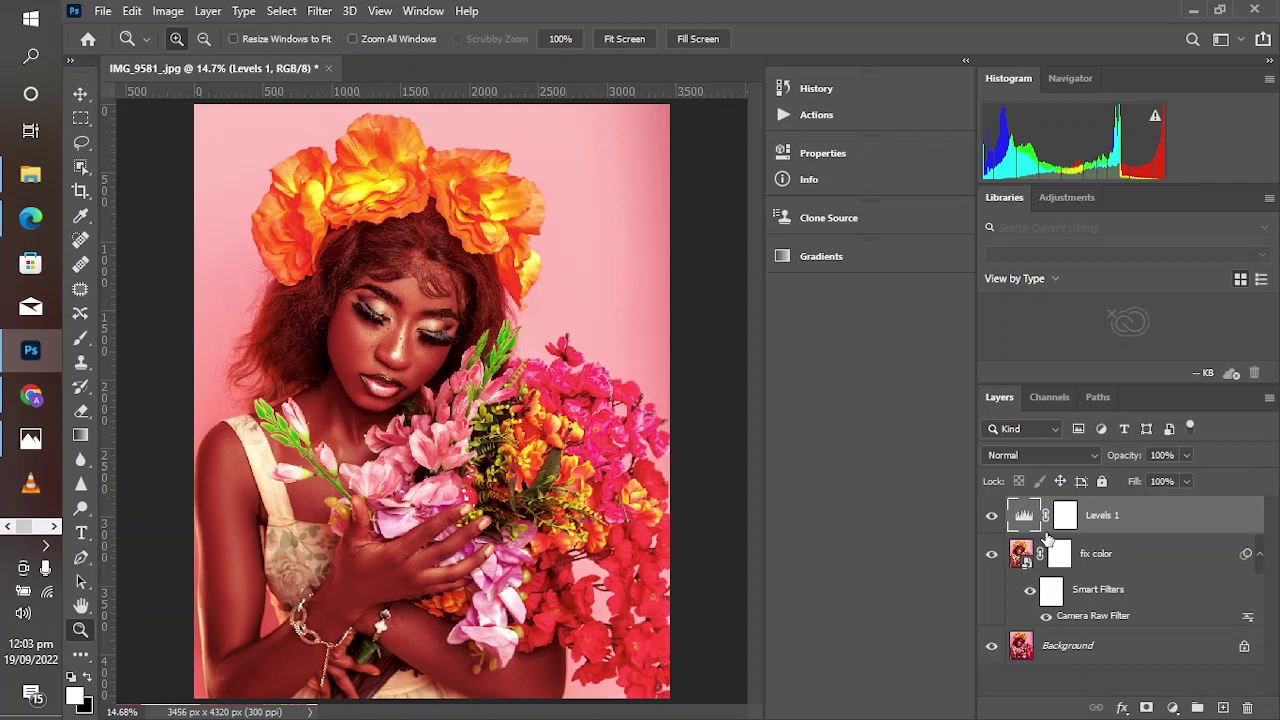
# Stamp all visible layers into a new layer named "color grade" and convert it to a smart object
pyautogui.hotkey('ctrl', 'shift', 'alt', 'e')
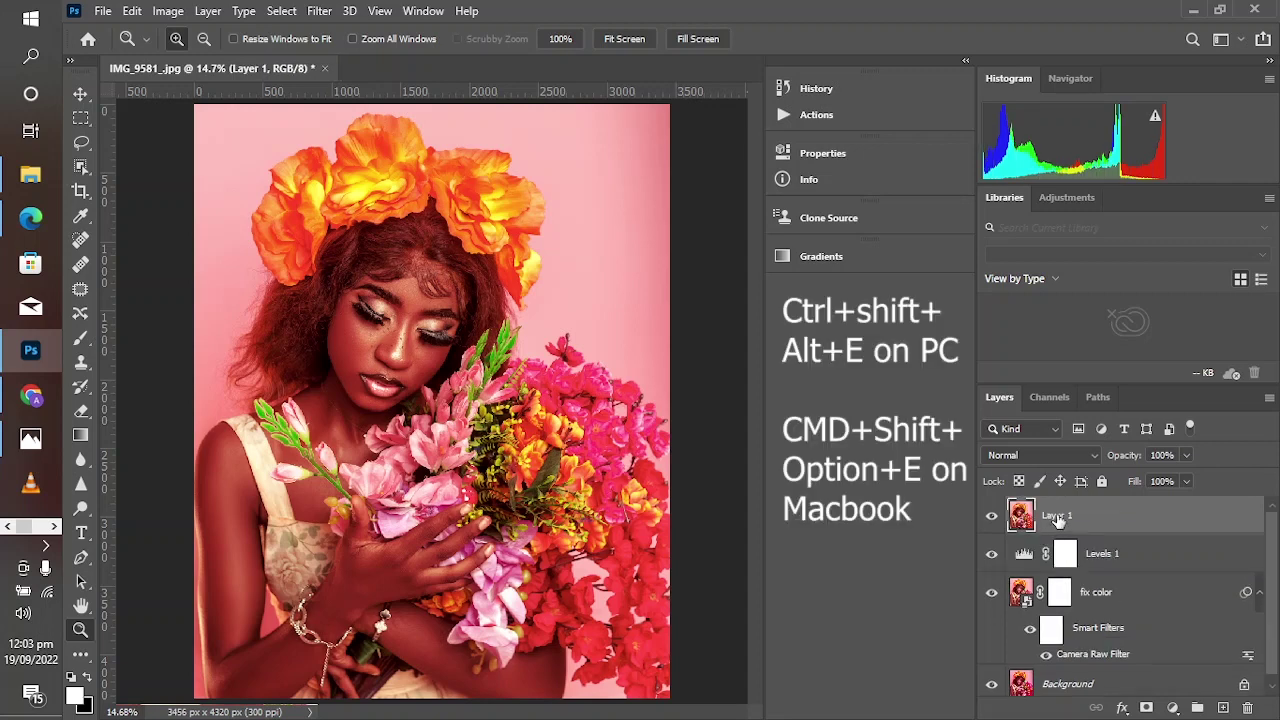
pyautogui.doubleClick(1058, 516)
pyautogui.write('color grade')
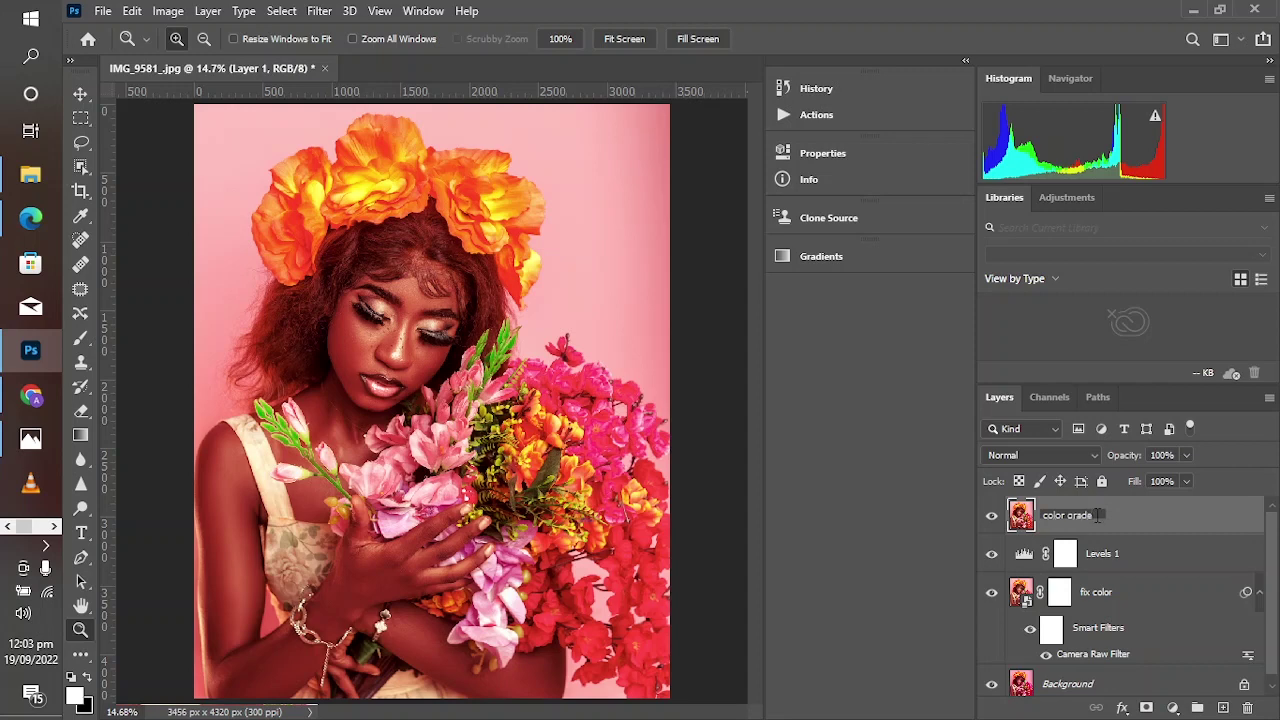
pyautogui.press('Return')
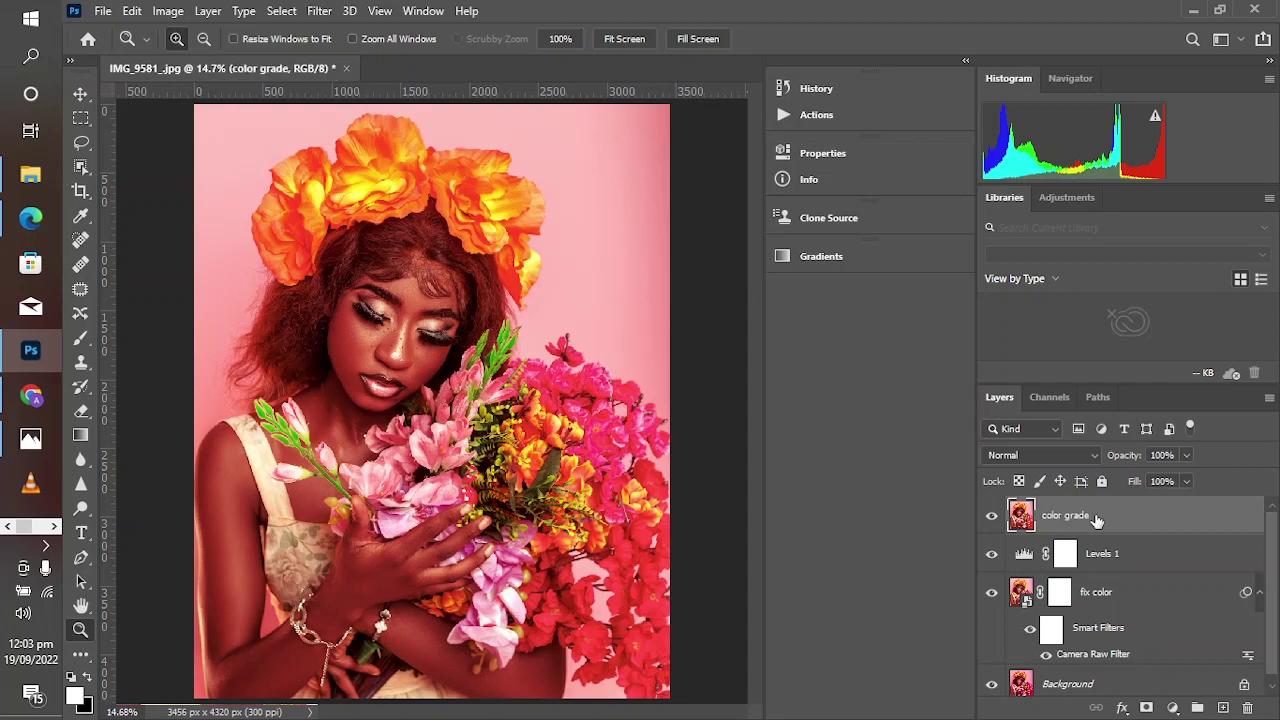
pyautogui.rightClick(1098, 521)
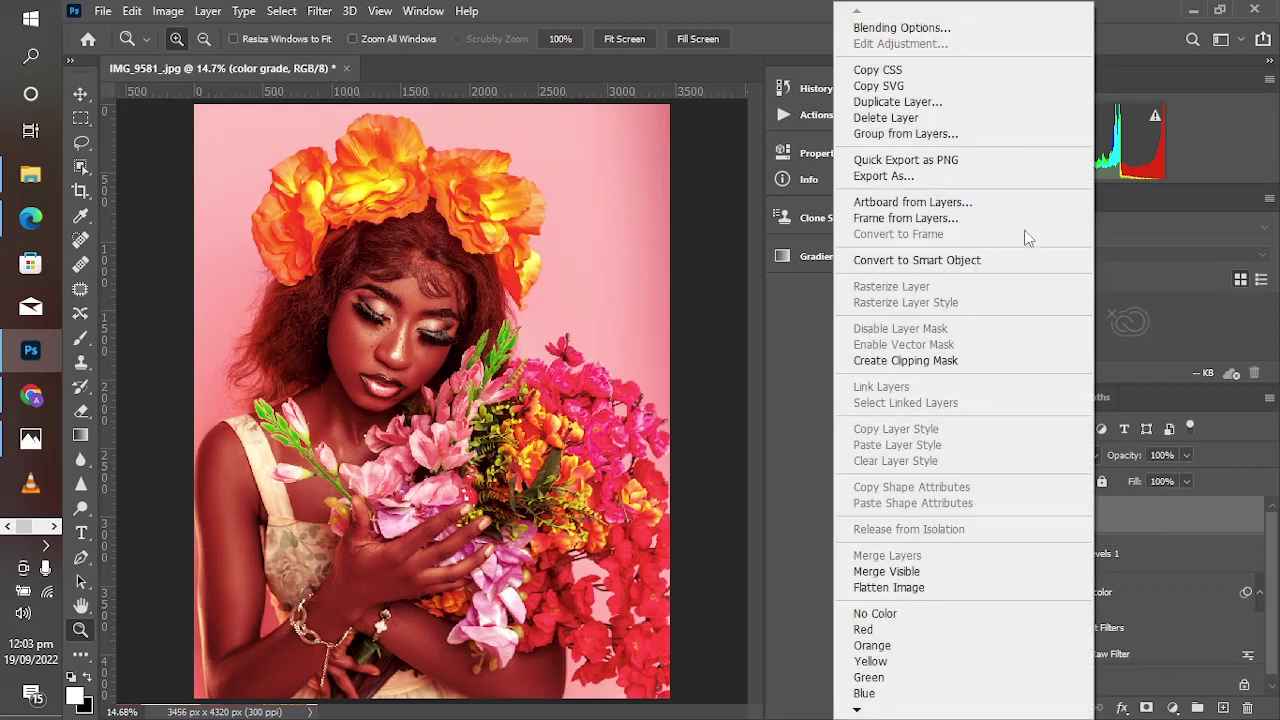
pyautogui.click(980, 264)
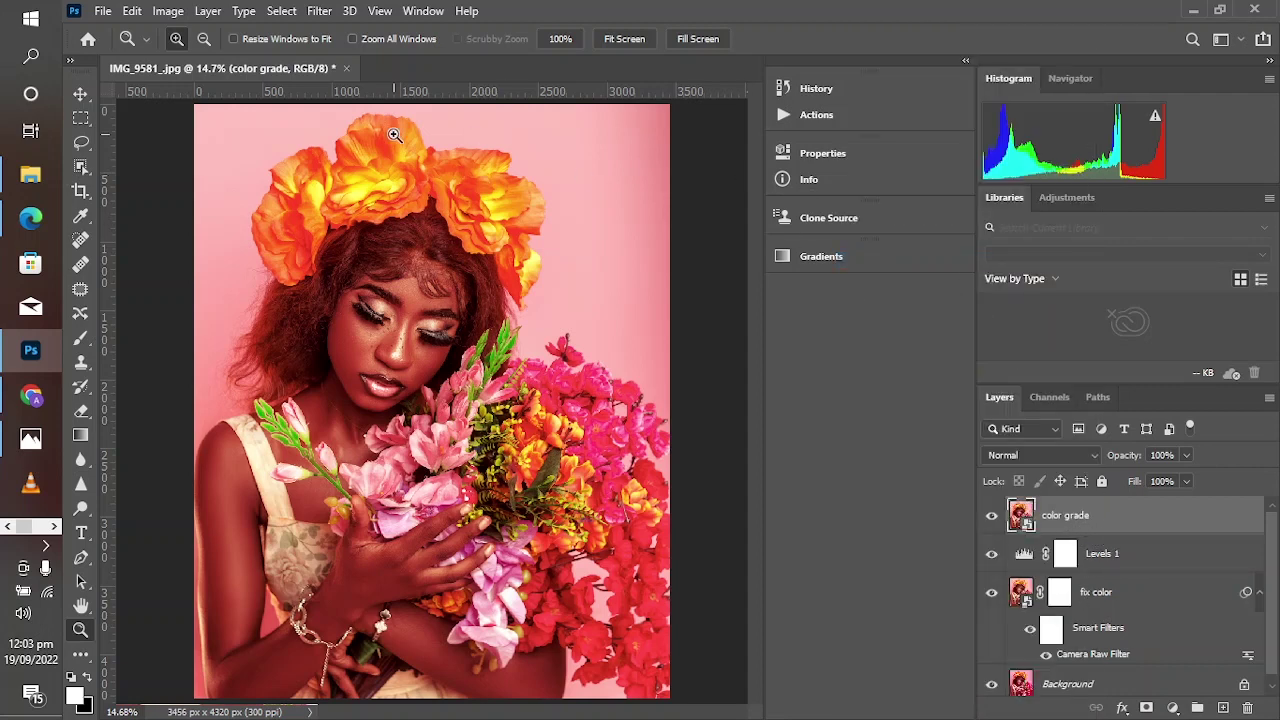
# Open the Camera Raw filter on the color grade layer and load the Cinematic01.xmp settings from the Cinematic preset folder
pyautogui.click(319, 12)
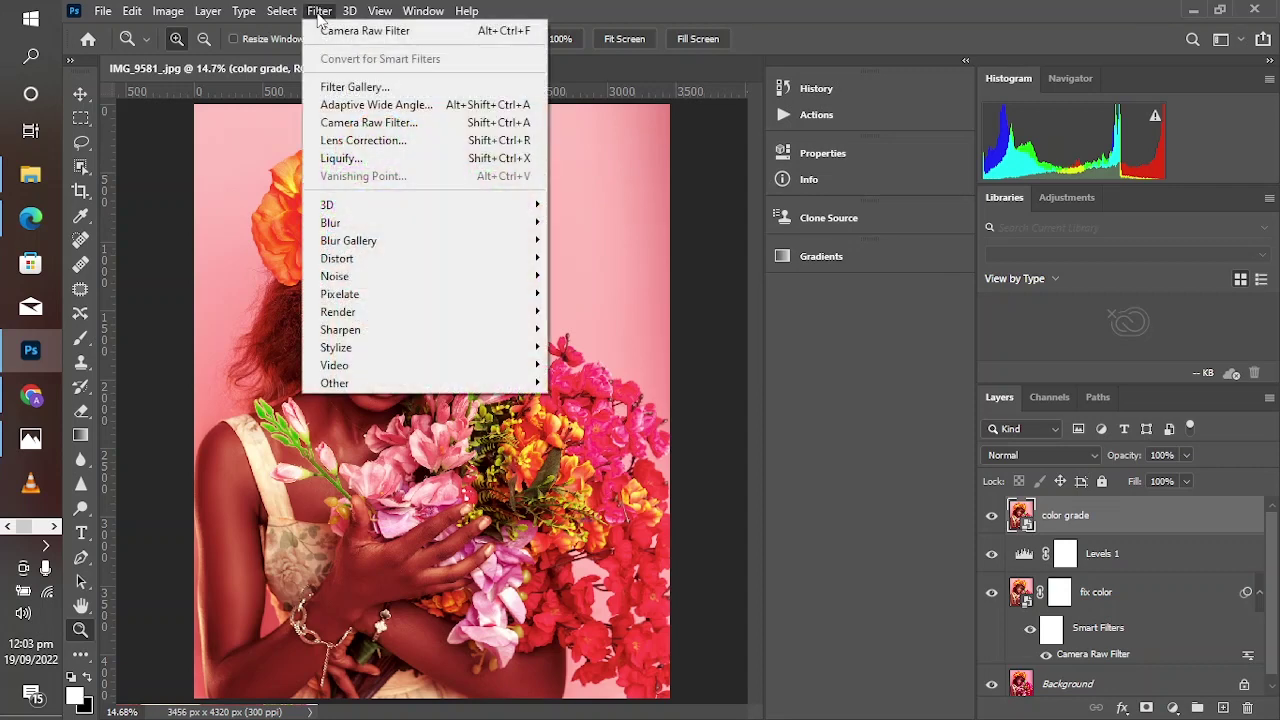
pyautogui.click(410, 123)
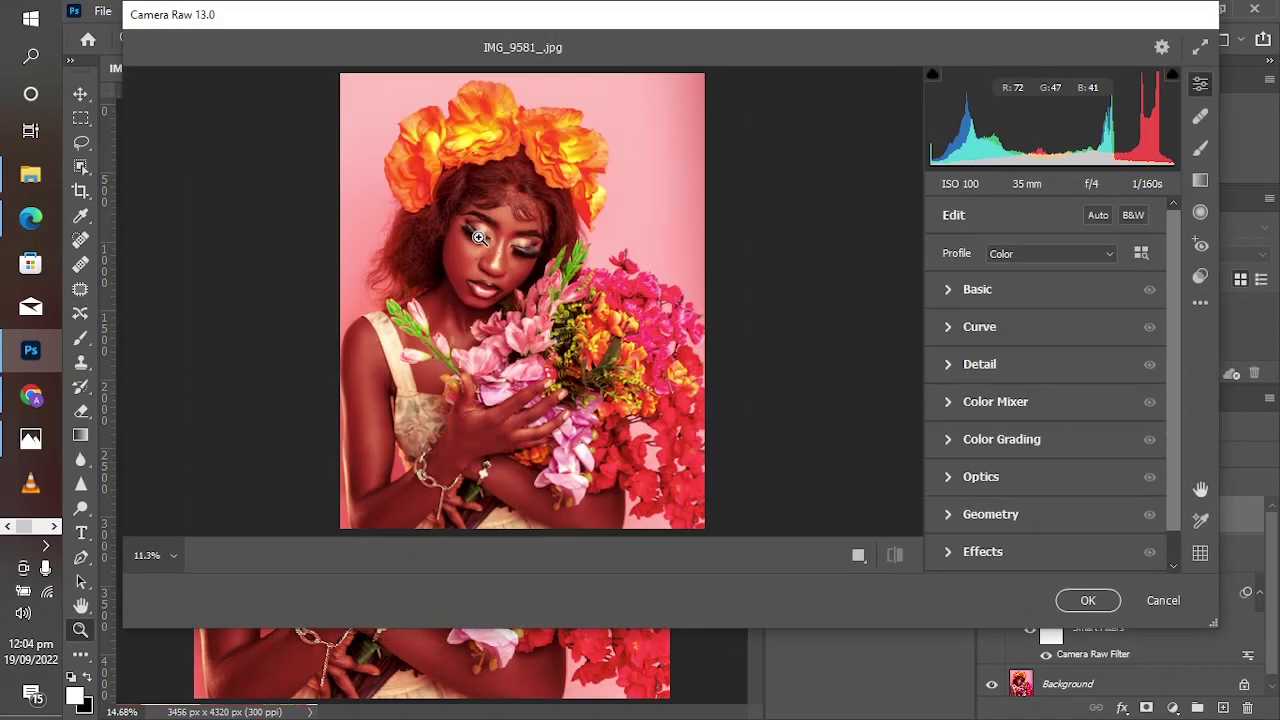
pyautogui.click(1200, 303)
pyautogui.click(1104, 522)
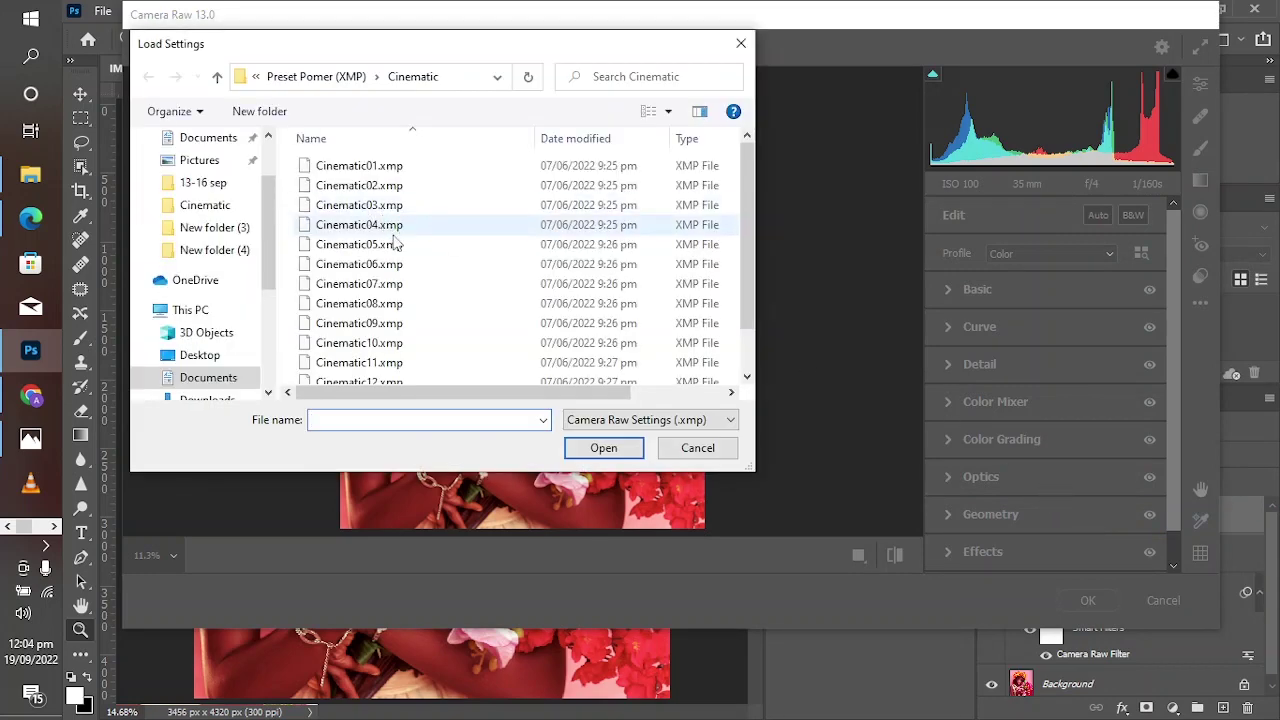
pyautogui.scroll(-1, 395, 258)
pyautogui.scroll(1, 535, 311)
pyautogui.click(431, 168)
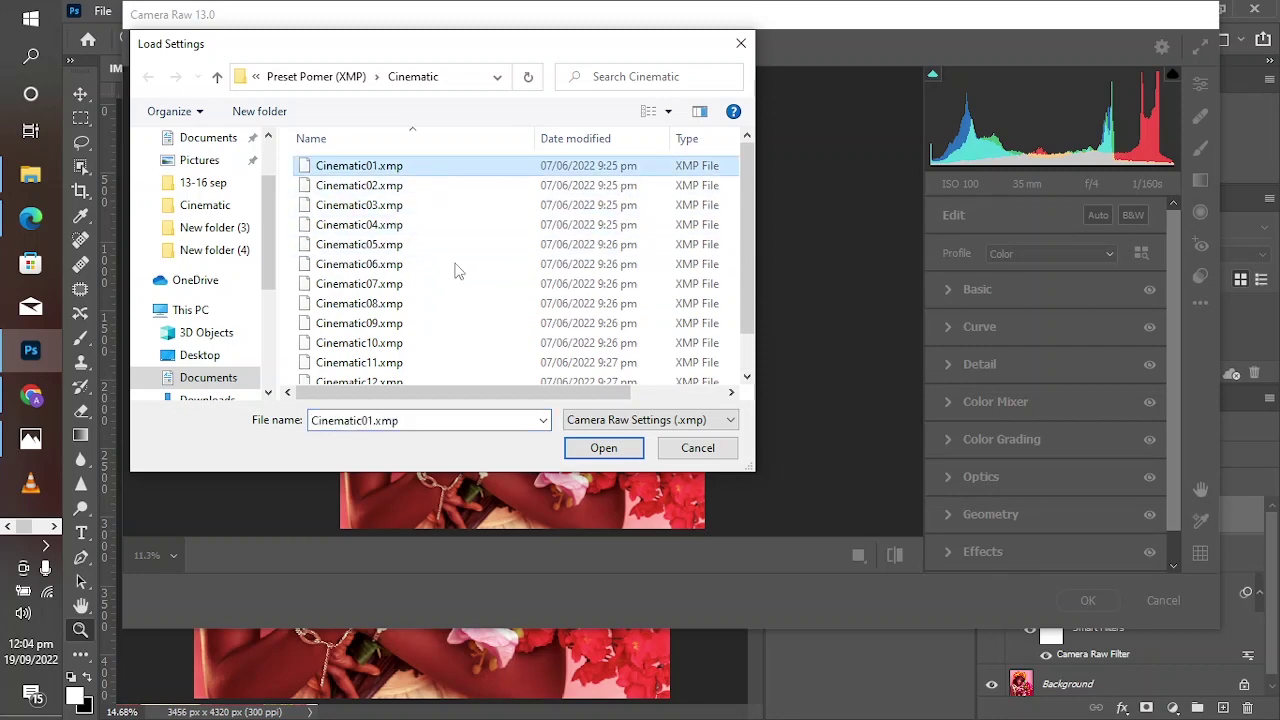
pyautogui.click(603, 447)
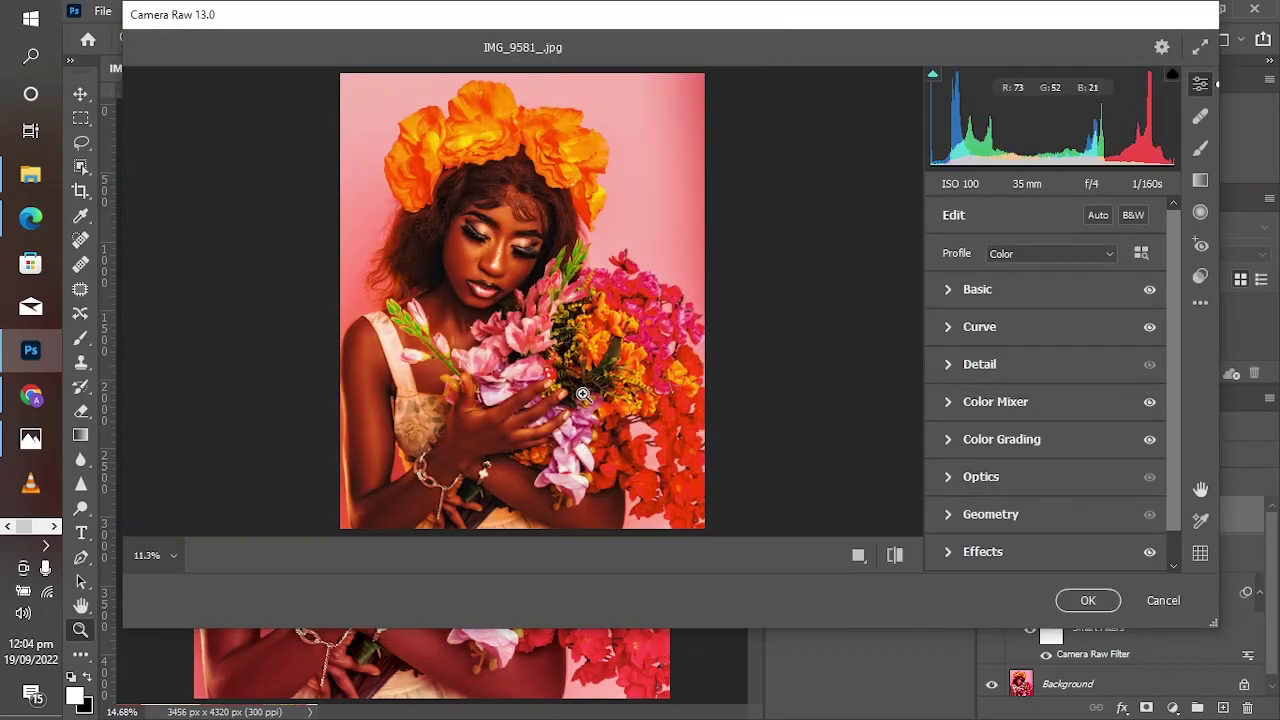
# Try the Cinematic06.xmp settings on the portrait in Camera Raw
pyautogui.click(1201, 304)
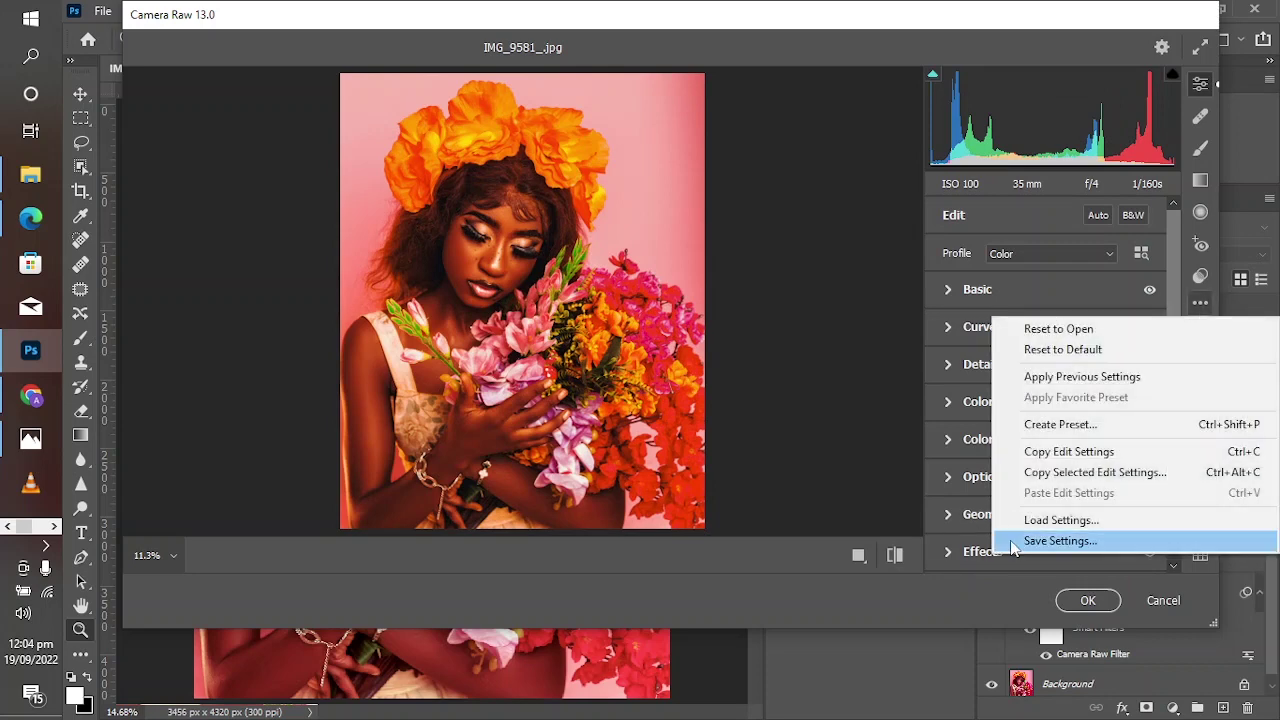
pyautogui.click(1088, 520)
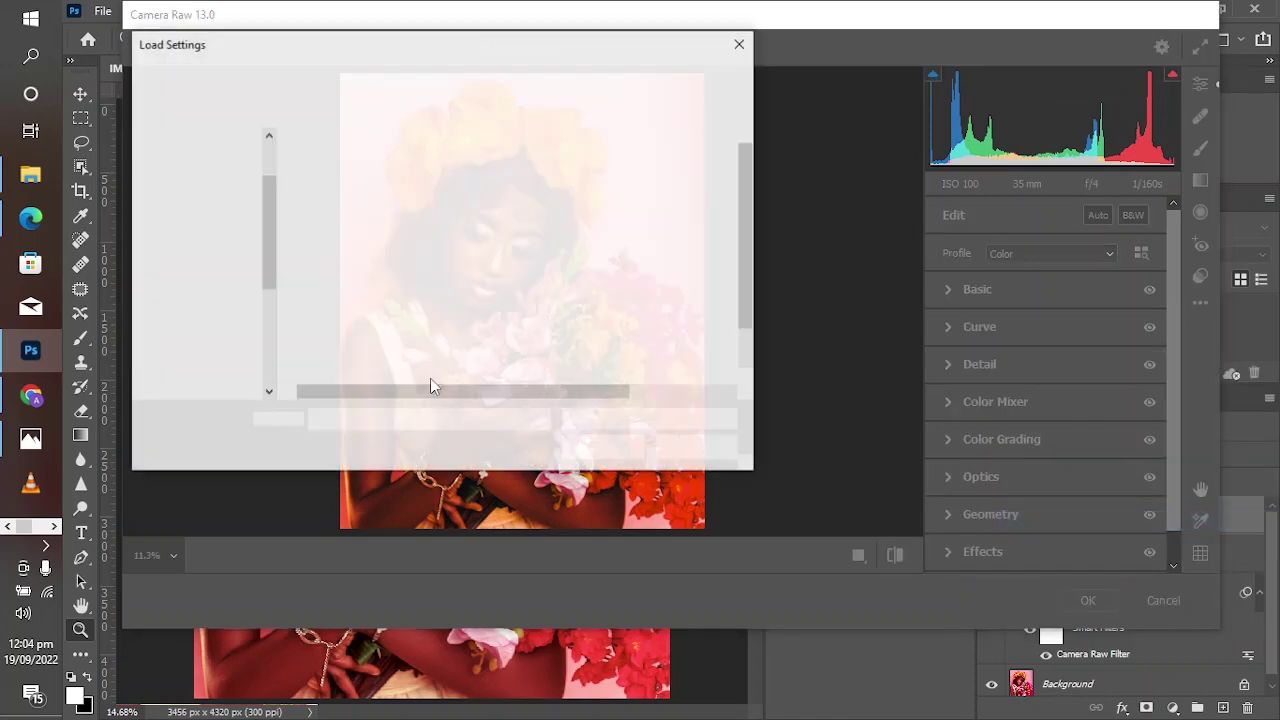
pyautogui.click(400, 264)
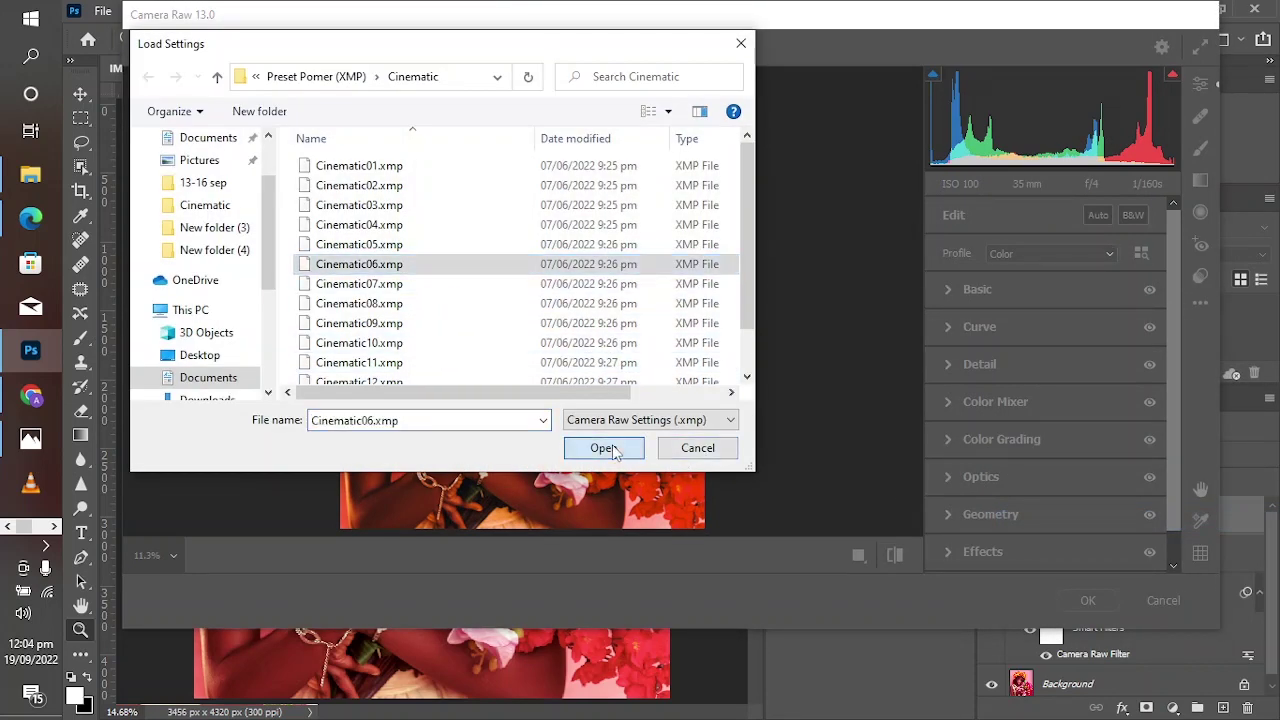
pyautogui.click(620, 452)
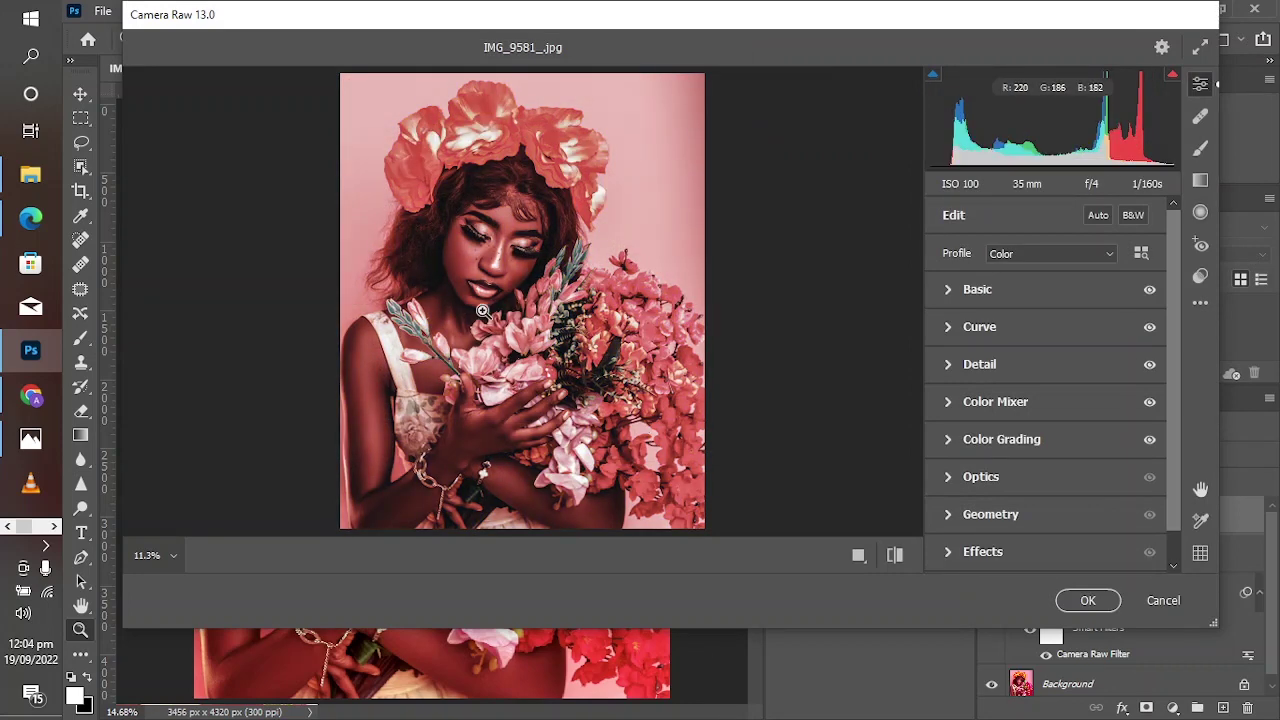
# Load and apply the Cinematic05.xmp settings in Camera Raw, and compare the portrait with and without the color grade layer
pyautogui.click(1198, 305)
pyautogui.click(1062, 520)
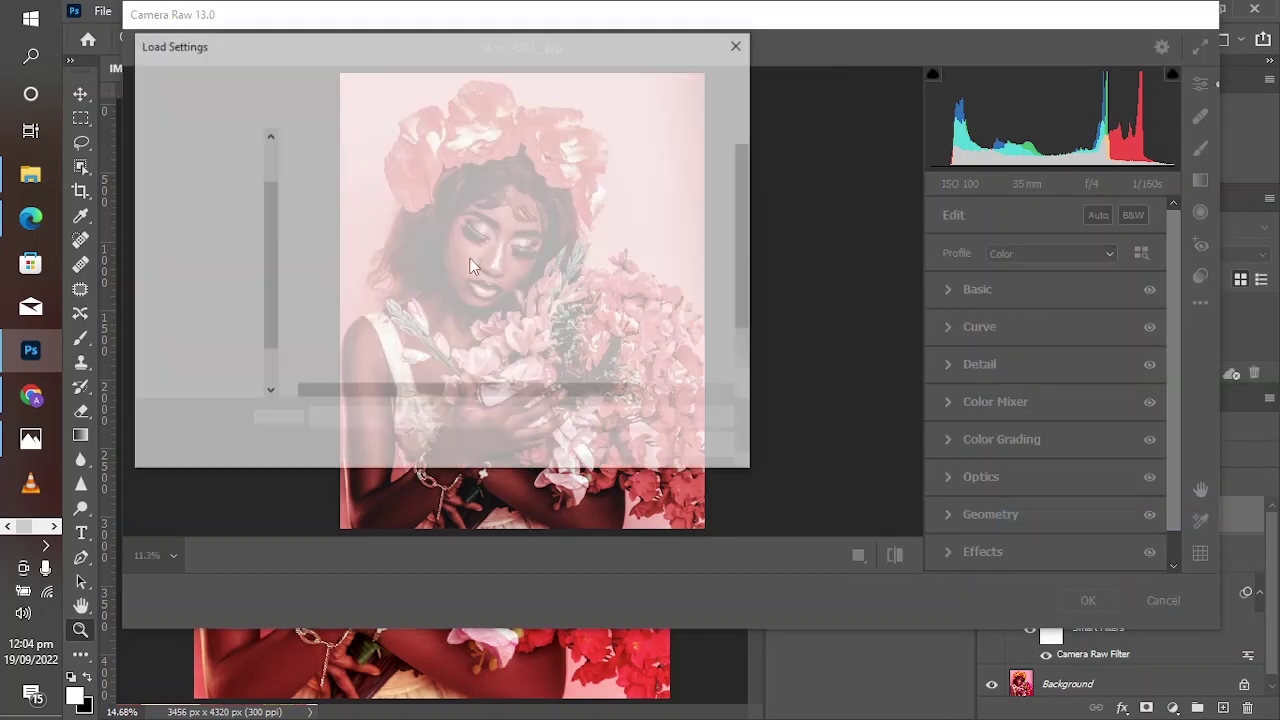
pyautogui.click(471, 248)
pyautogui.click(596, 450)
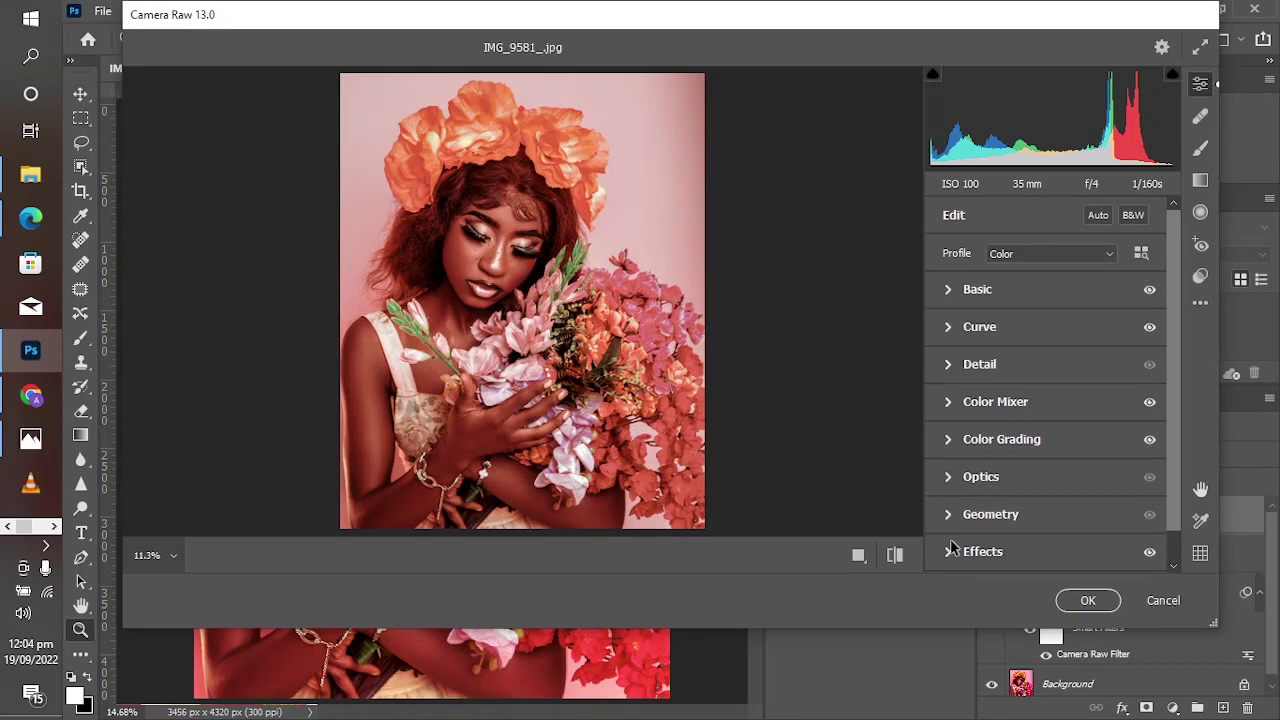
pyautogui.click(1082, 600)
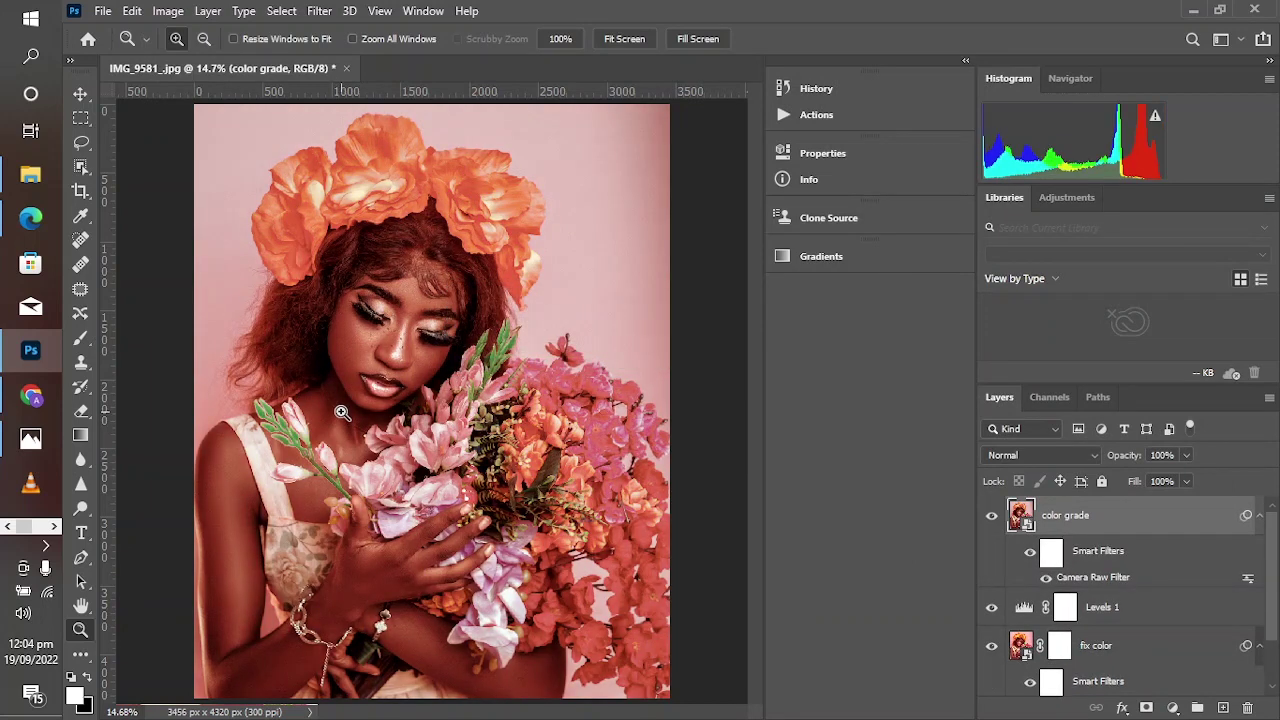
pyautogui.click(991, 518)
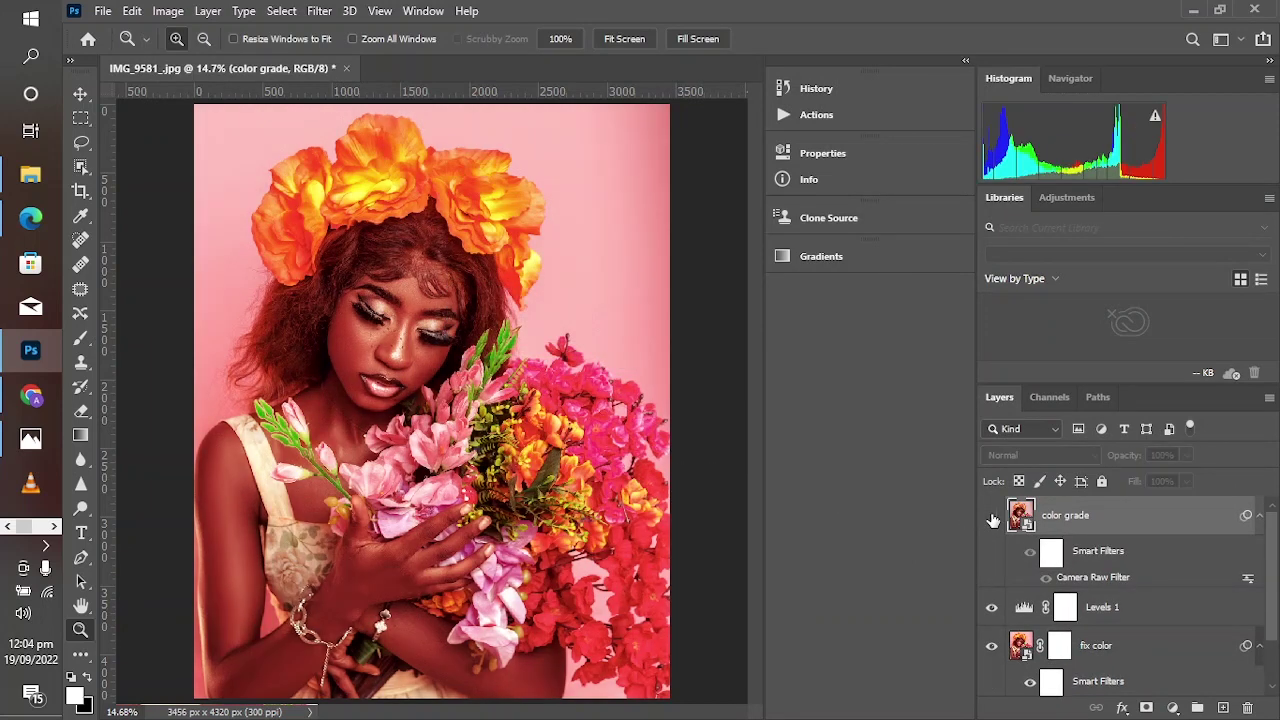
pyautogui.click(992, 518)
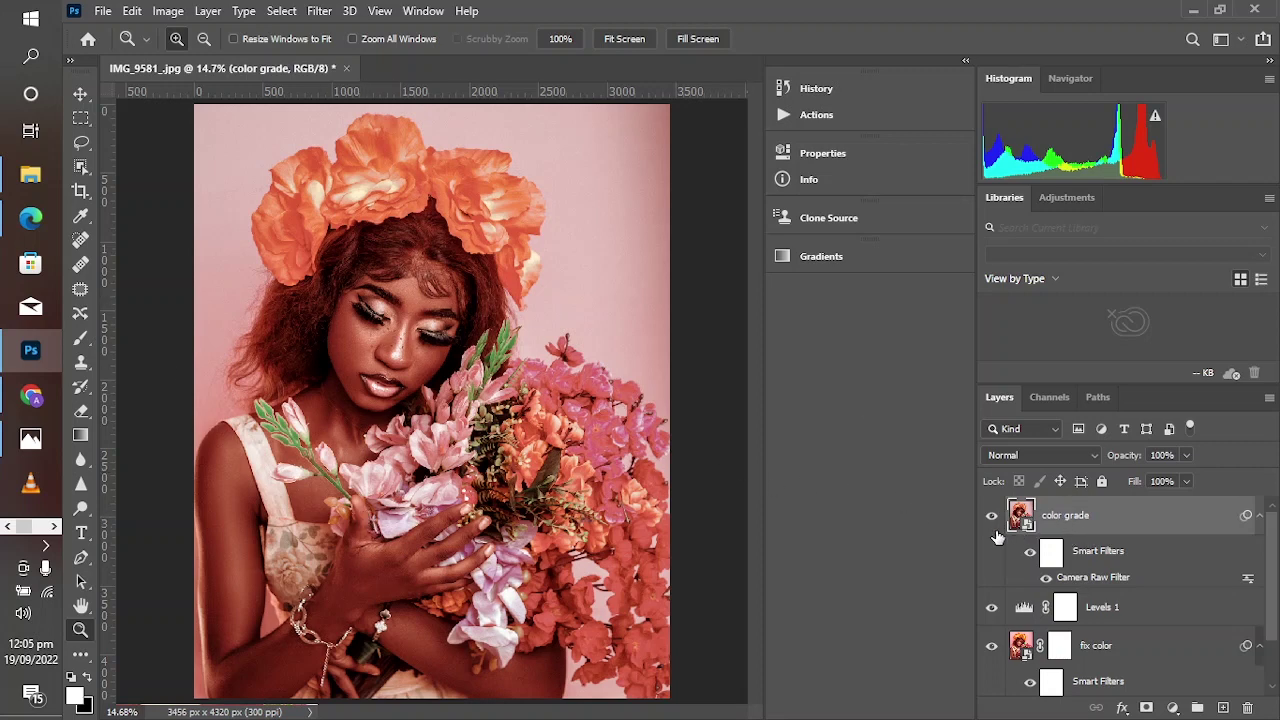
# Prepare a black brush of size 200 on the color grade layer's smart filter mask and invert the mask to black
pyautogui.click(1052, 560)
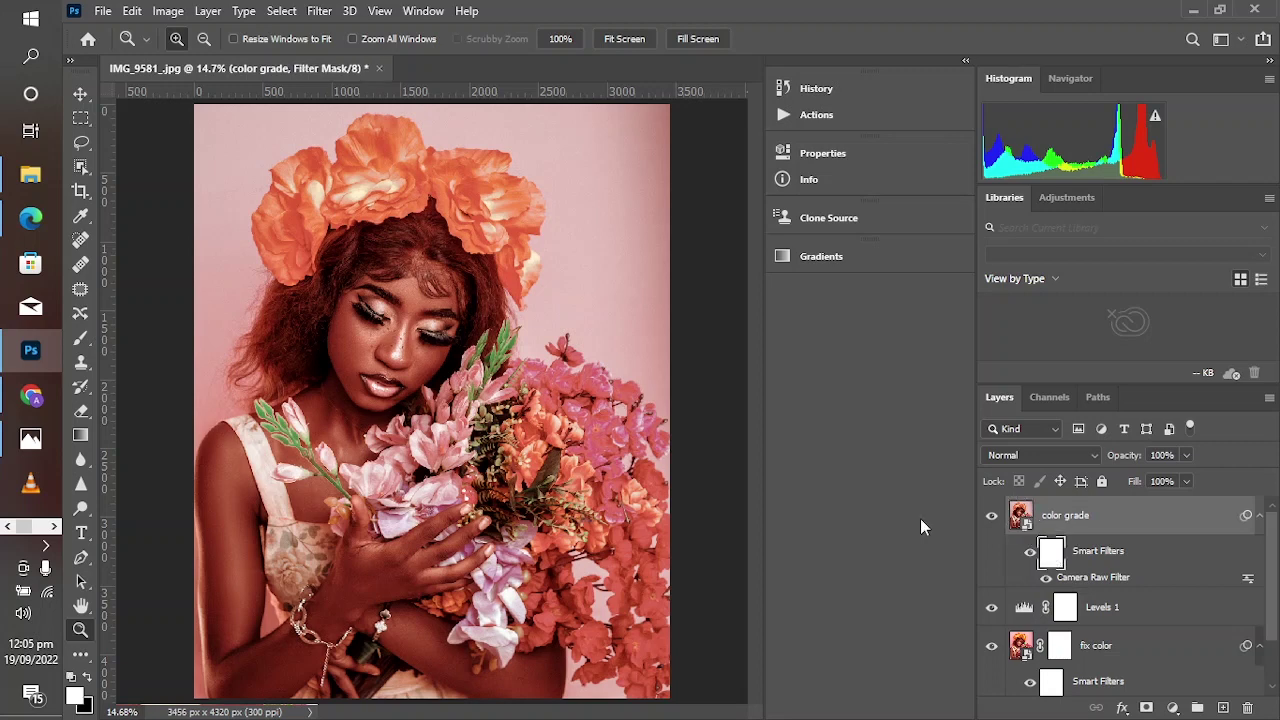
pyautogui.click(80, 340)
pyautogui.click(88, 678)
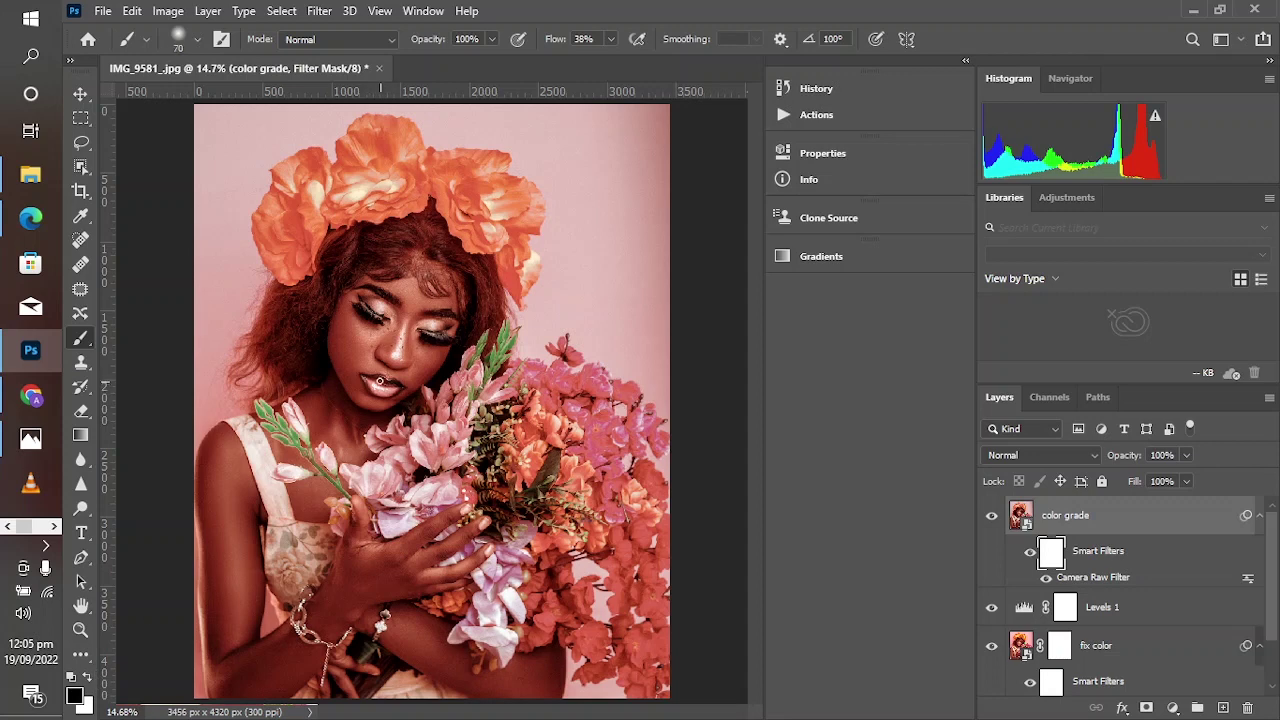
pyautogui.press(']')
pyautogui.press(']')
pyautogui.press(']')
pyautogui.press(']')
pyautogui.press(']')
pyautogui.press(']')
pyautogui.press(']')
pyautogui.hotkey('ctrl', 'i')
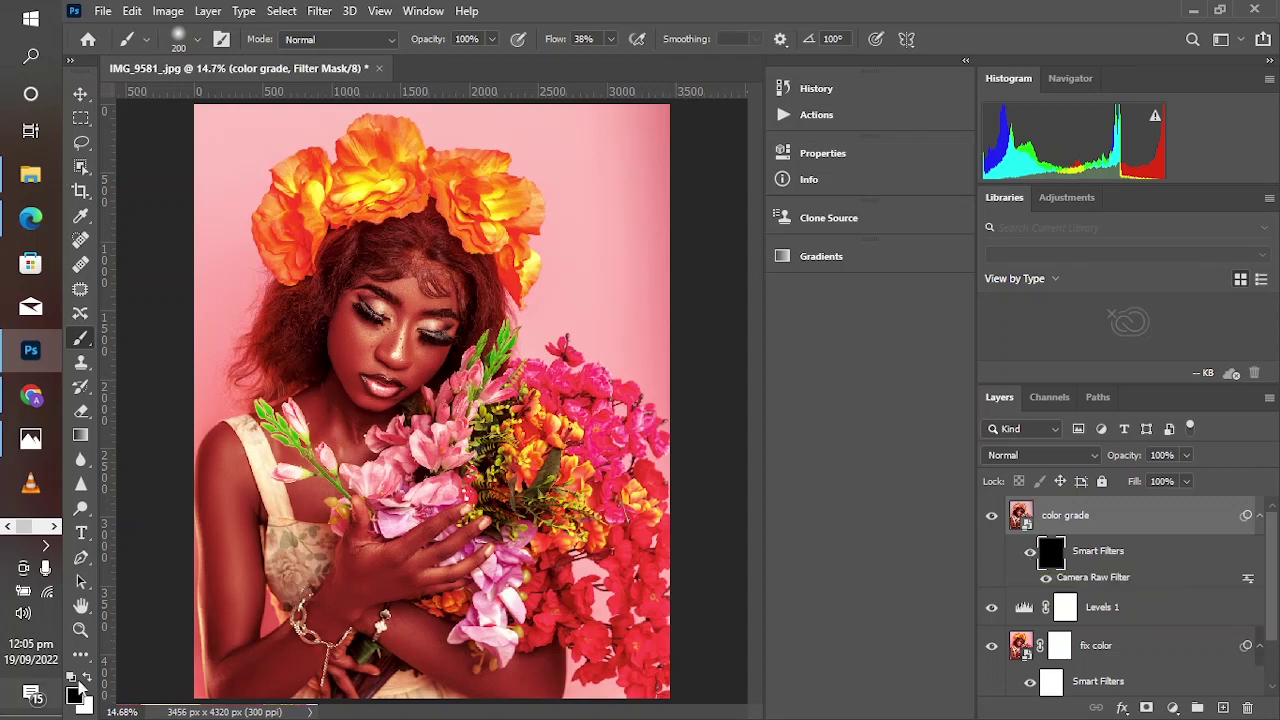
# Paint white over the face on the color grade layer's filter mask with an enlarged brush at 40% flow
pyautogui.click(70, 61)
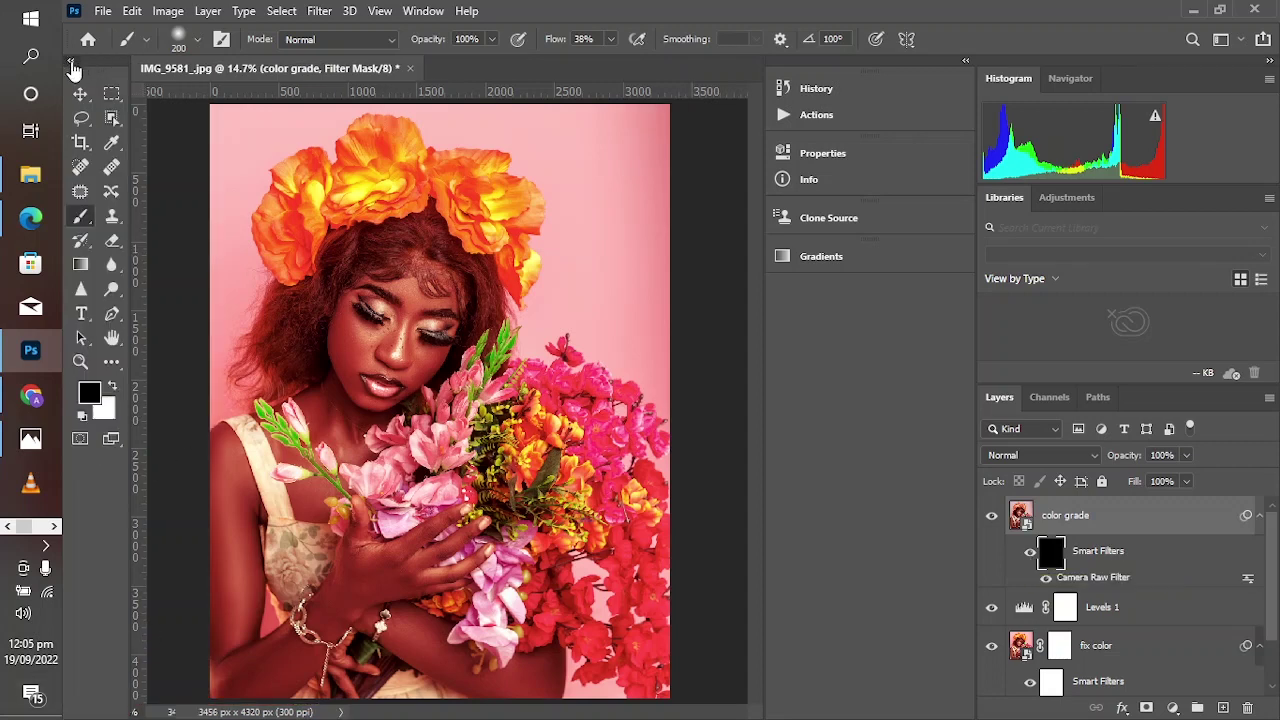
pyautogui.click(113, 382)
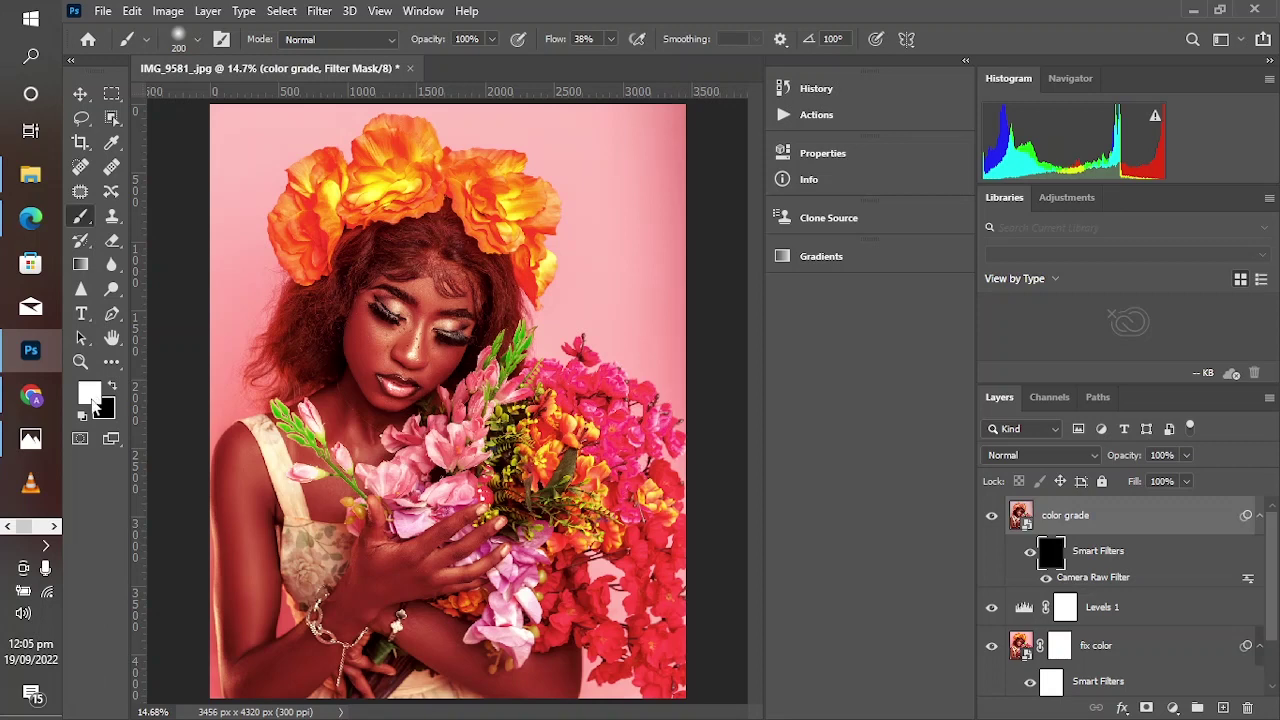
pyautogui.moveTo(552, 45); pyautogui.dragTo(556, 45)
pyautogui.press(']')
pyautogui.press(']')
pyautogui.press(']')
pyautogui.moveTo(449, 355); pyautogui.dragTo(406, 388)
# Paint white over the neck, chest, arms and hands on the filter mask, varying the brush size between 175 and 400
pyautogui.press('[')
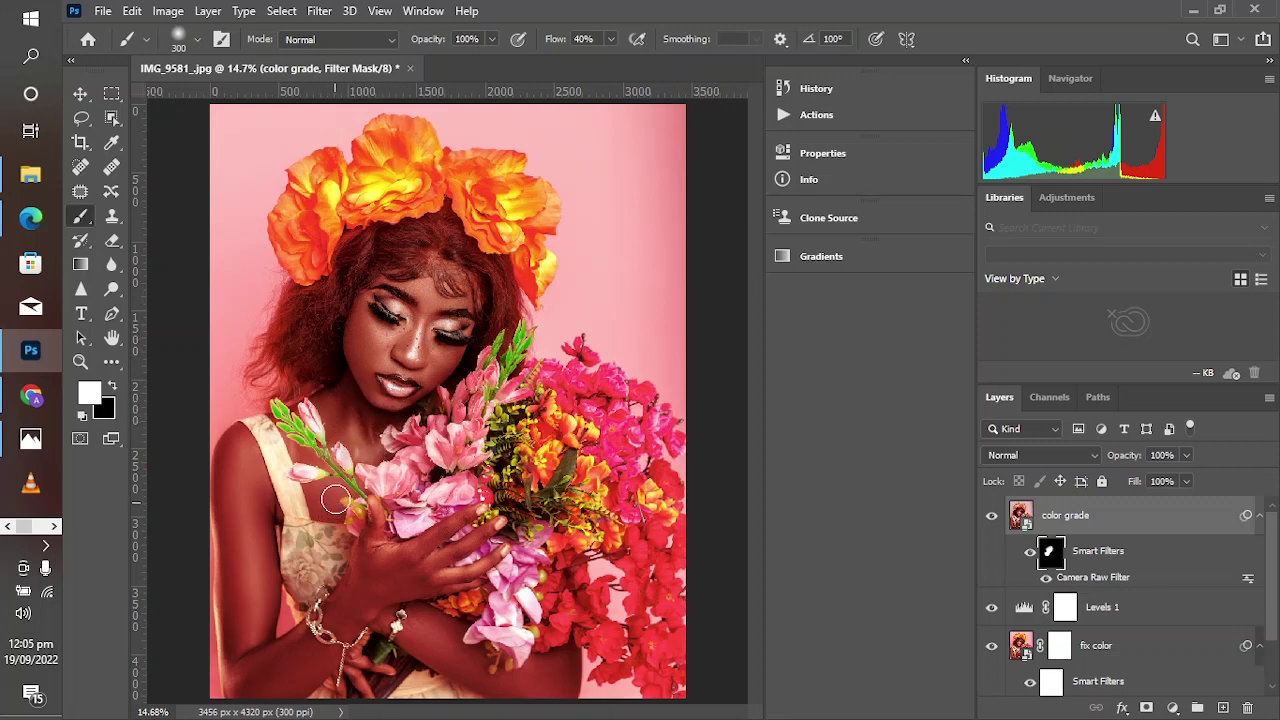
pyautogui.press('[')
pyautogui.press('[')
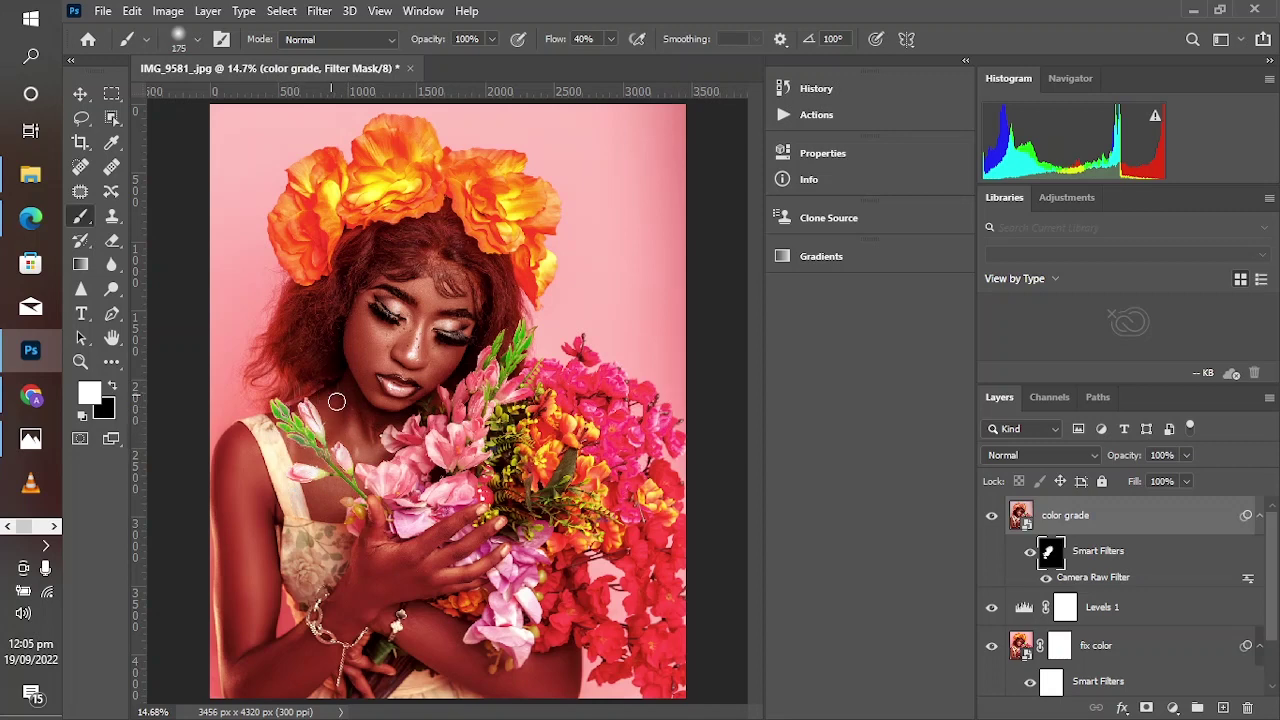
pyautogui.press(']')
pyautogui.press(']')
pyautogui.press(']')
pyautogui.press(']')
pyautogui.press(']')
# Refine the filter mask's edges around the skin with the mask overlay shown, alternating black and white brushes at sizes 400 and 250
pyautogui.press('x')
pyautogui.press('[')
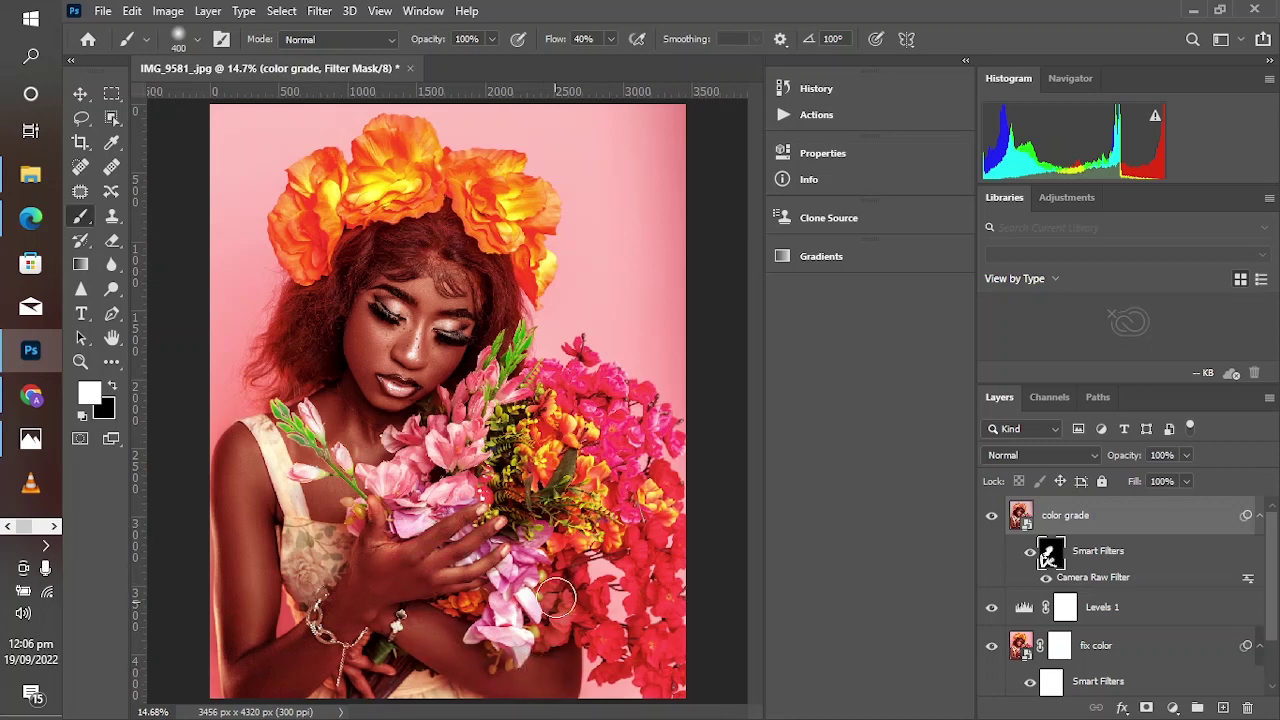
pyautogui.click(547, 662)
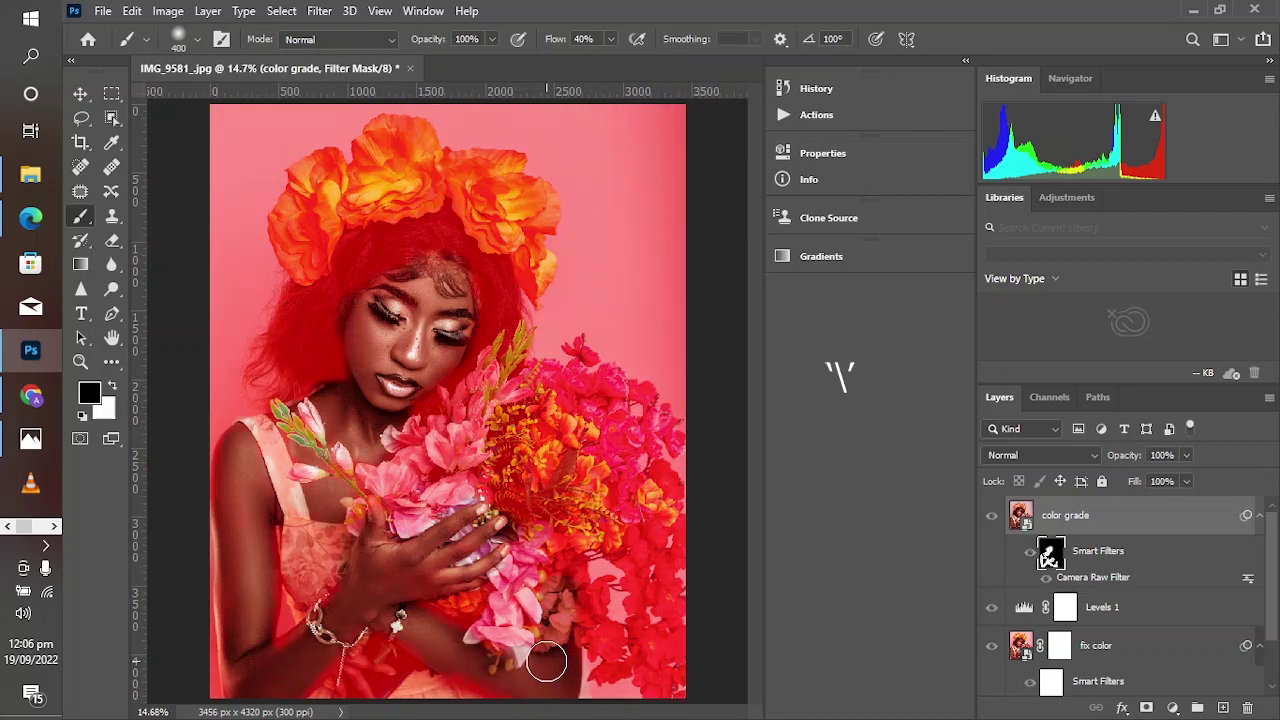
pyautogui.press('[')
pyautogui.press('[')
pyautogui.press('x')
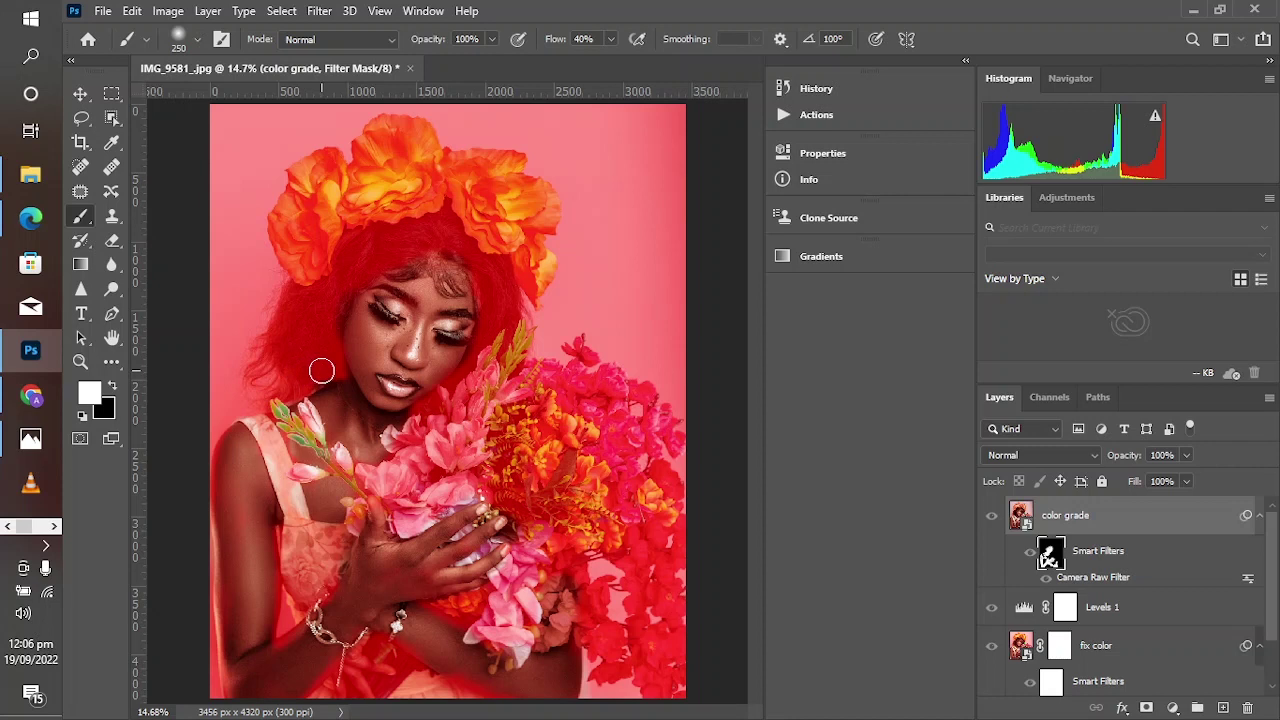
pyautogui.press('x')
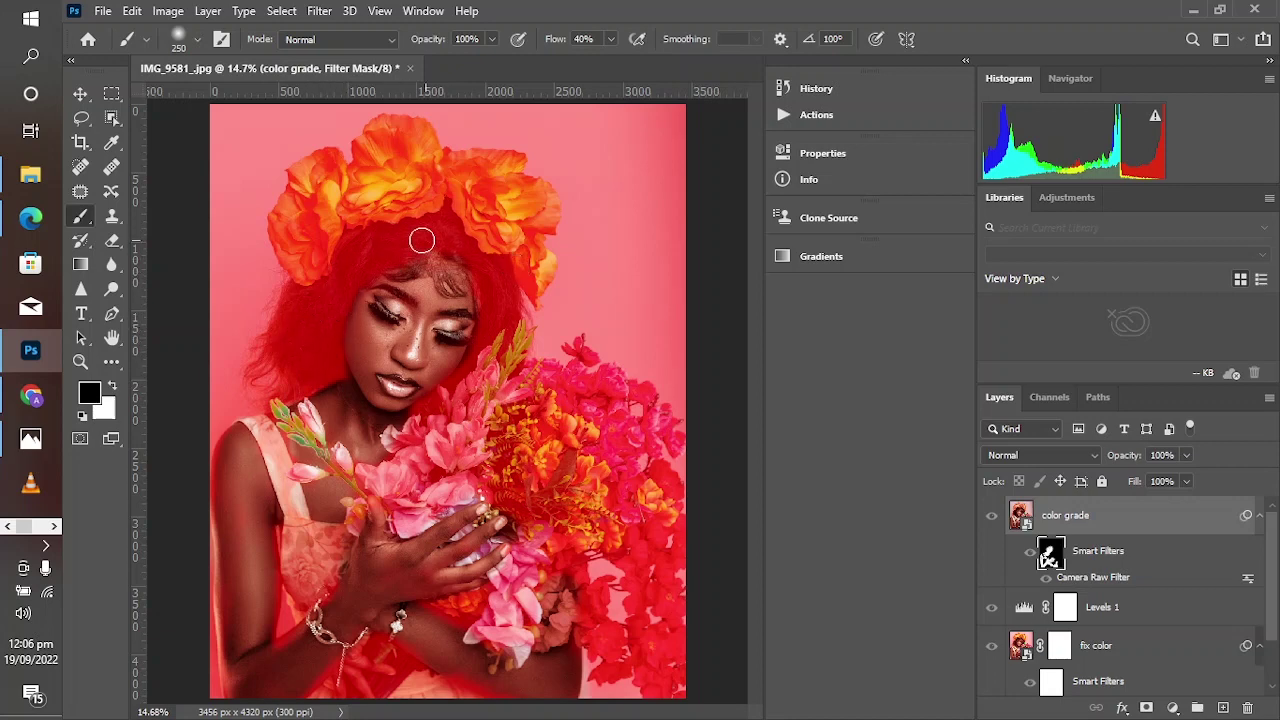
pyautogui.press('x')
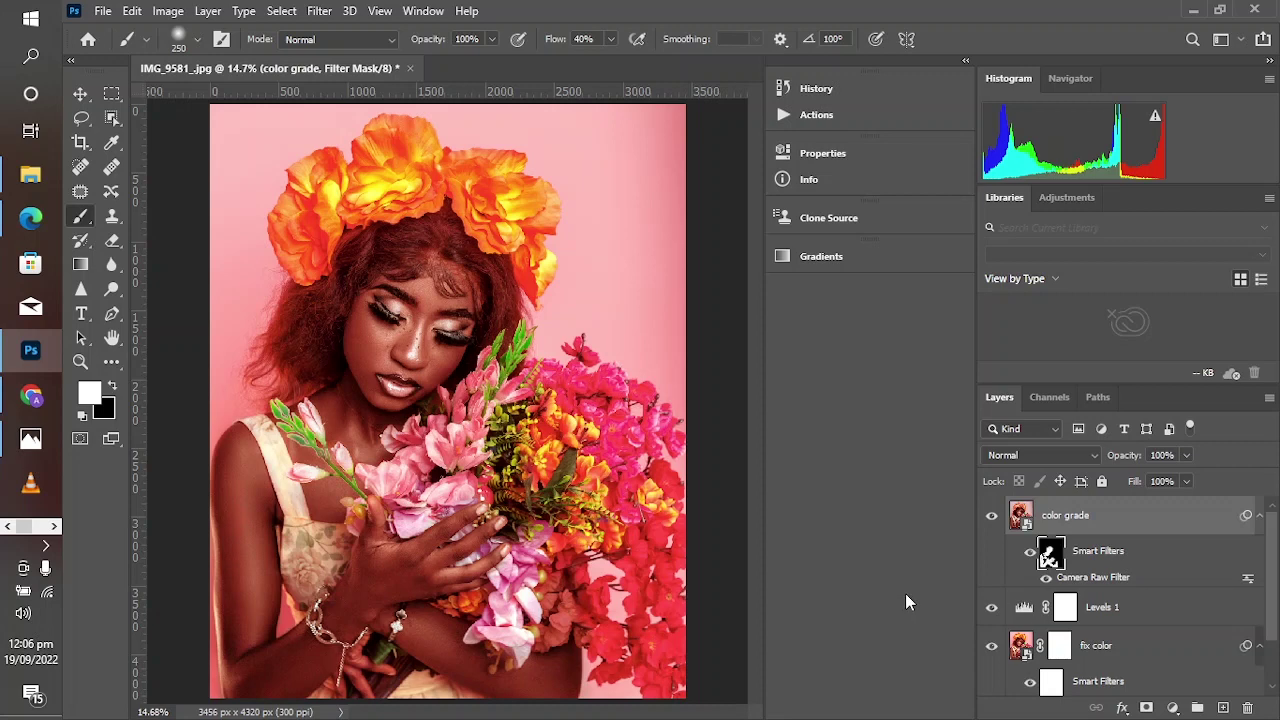
pyautogui.press('\\')
pyautogui.press('\\')
# Compare the portrait with and without the color grade layer and set the layer's opacity to 89%
pyautogui.click(991, 518)
pyautogui.click(990, 518)
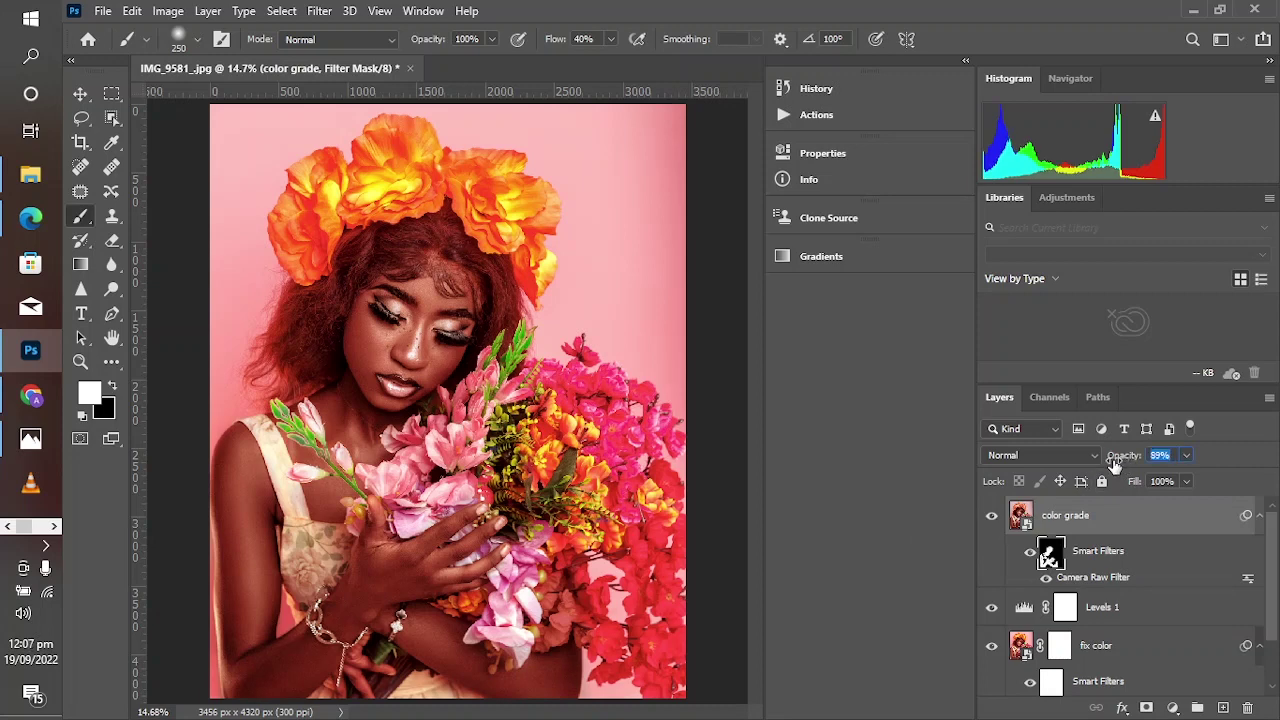
pyautogui.press('Return')
# Compare the edited portrait with the original by repeatedly showing only the Background layer and restoring all layers
pyautogui.scroll(-2, 1100, 600)
pyautogui.keyDown('alt'); pyautogui.click(990, 677); pyautogui.keyUp('alt')
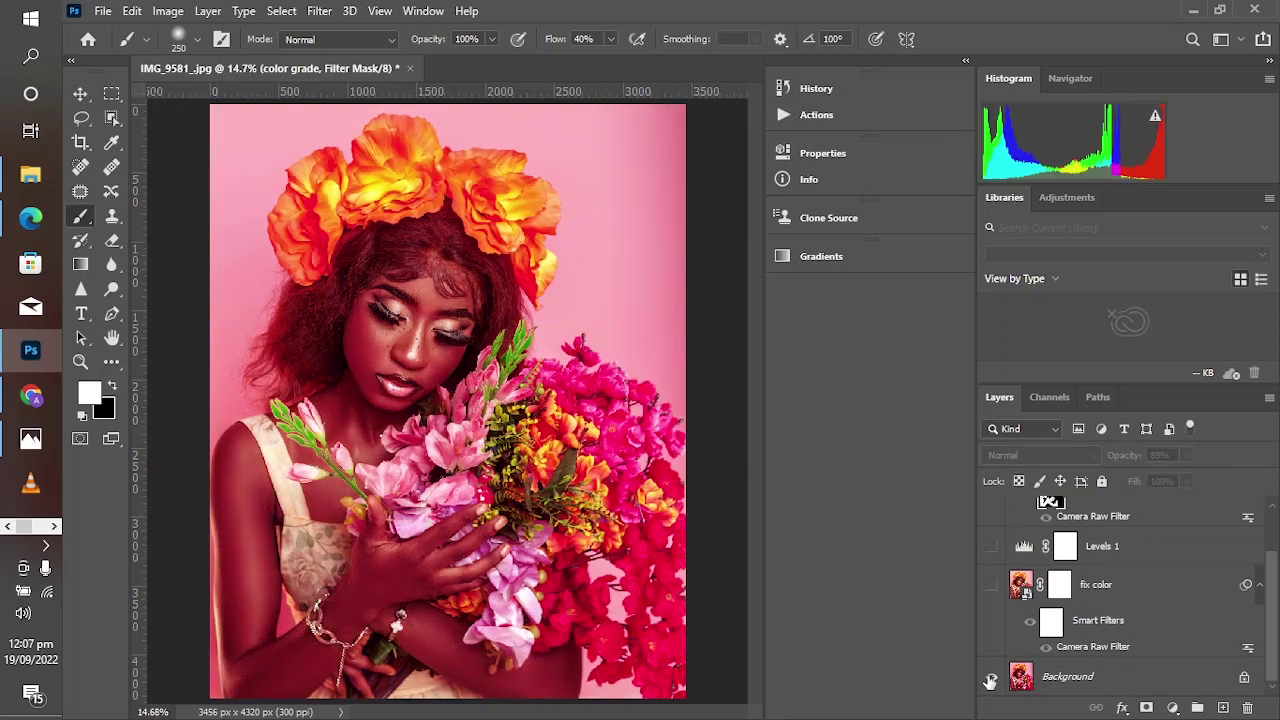
pyautogui.keyDown('alt'); pyautogui.click(990, 677); pyautogui.keyUp('alt')
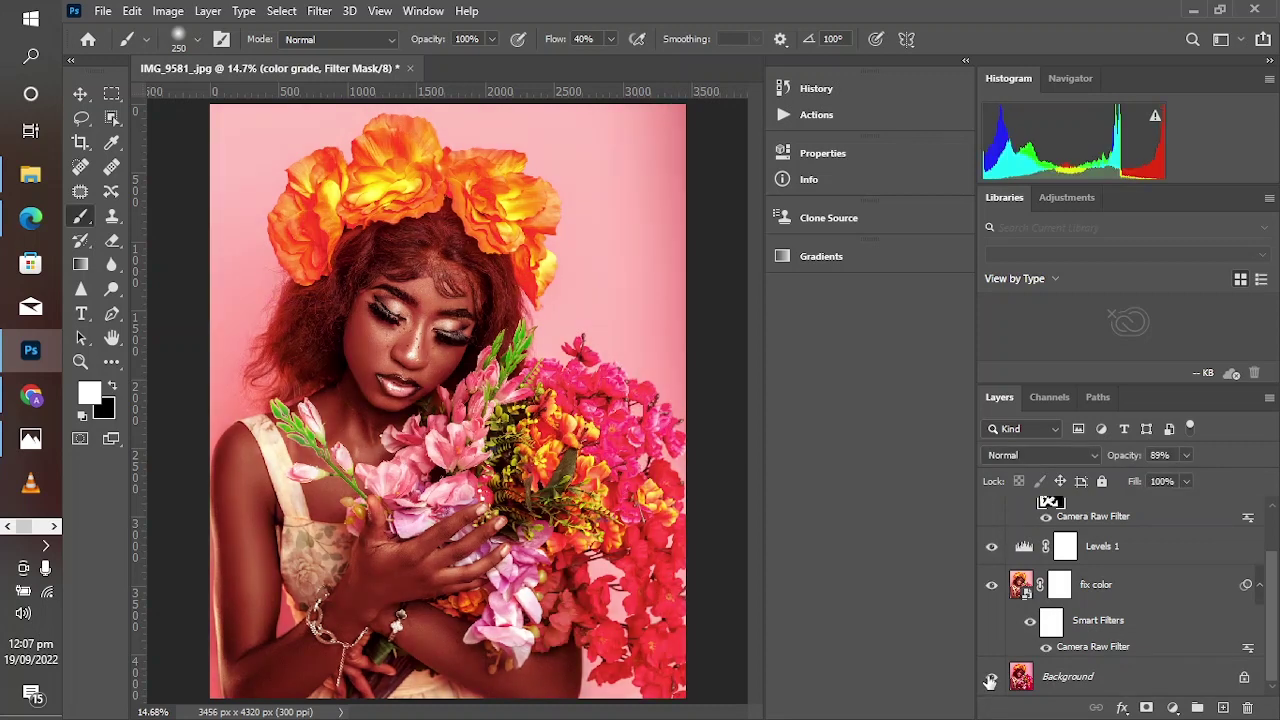
pyautogui.keyDown('alt'); pyautogui.click(991, 677); pyautogui.keyUp('alt')
pyautogui.keyDown('alt'); pyautogui.click(991, 680); pyautogui.keyUp('alt')
pyautogui.scroll(2, 1005, 640)
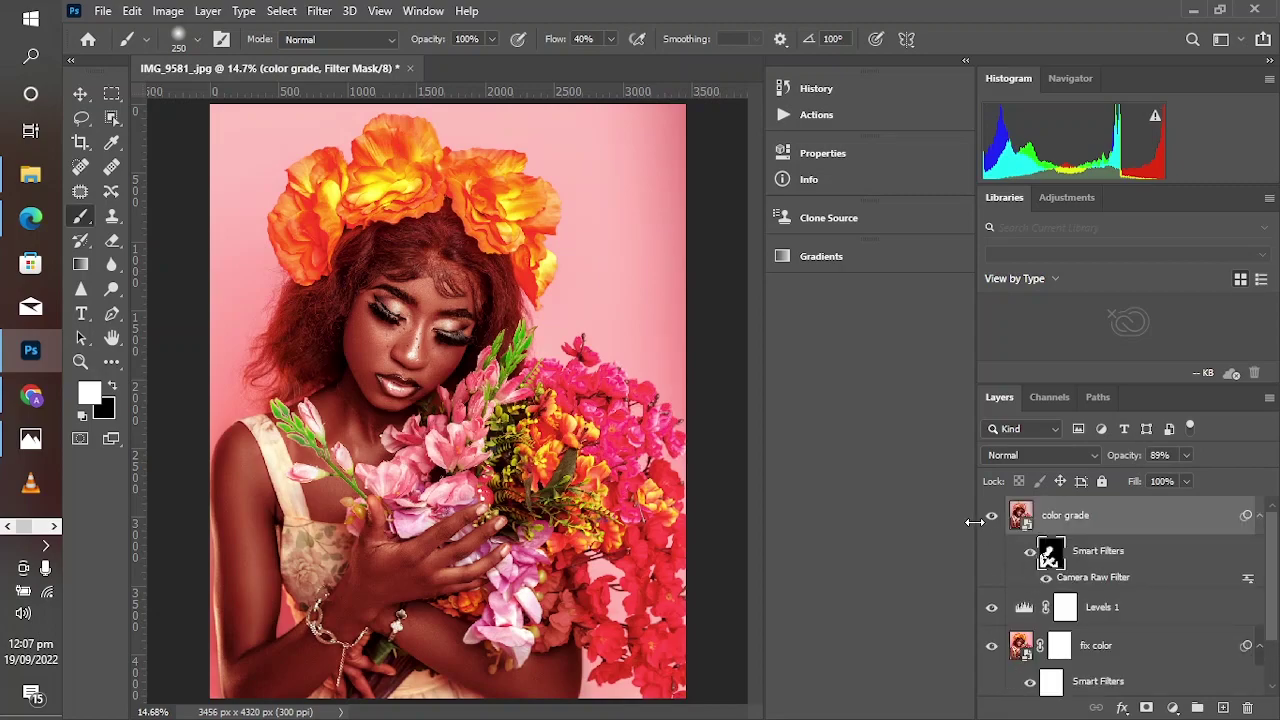